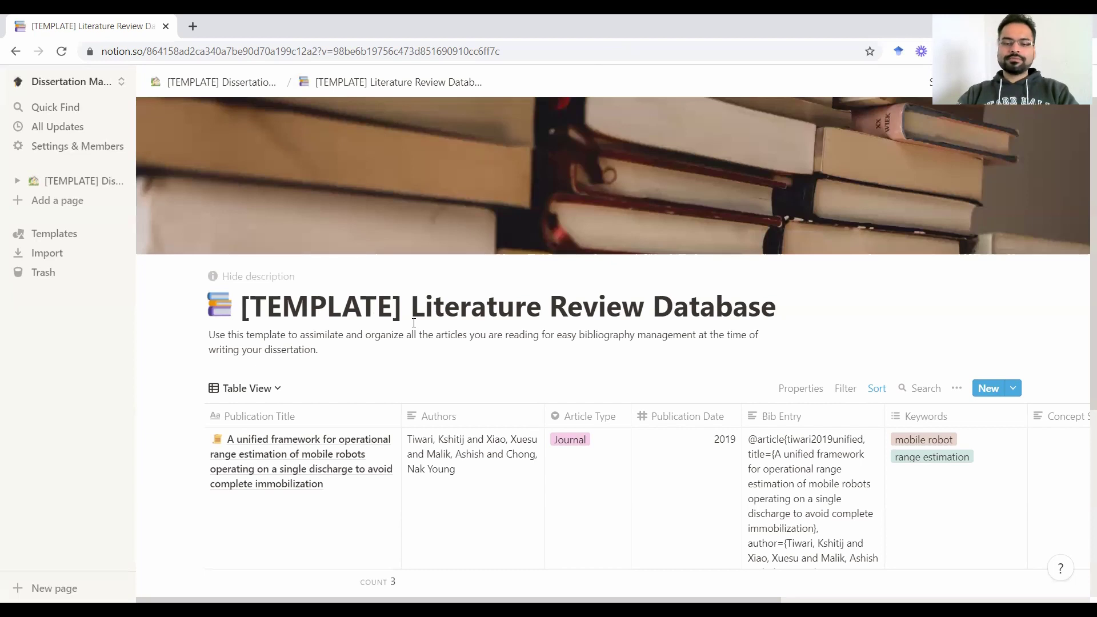
Step: Scroll the table down and right to the end of the header row, past the e-mail column
scroll(414, 323, "down", 3)
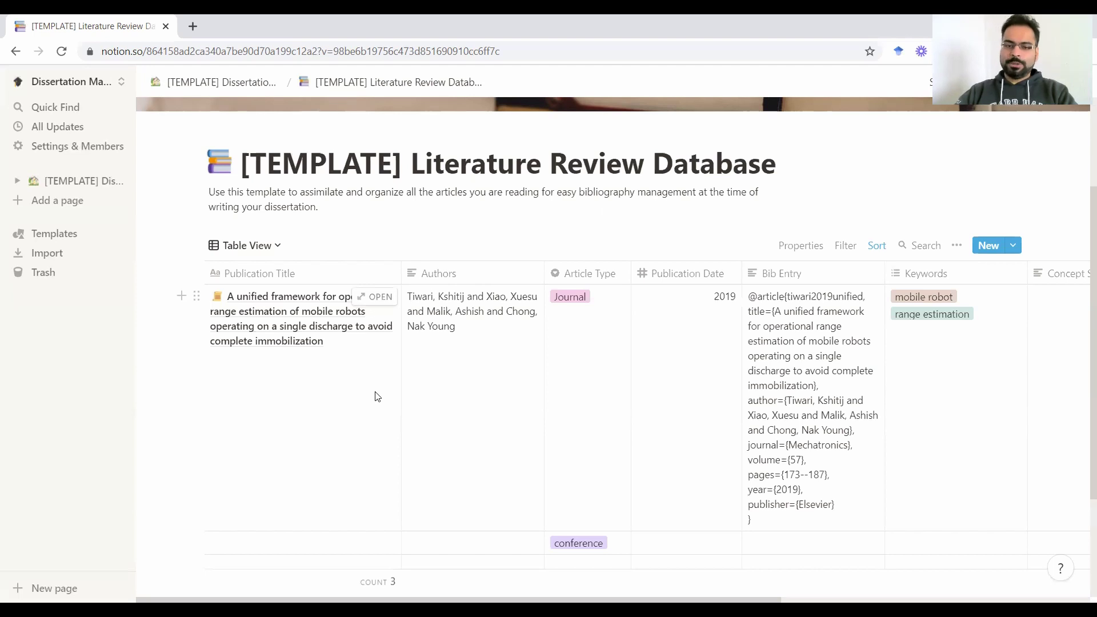
scroll(375, 396, "down", 2)
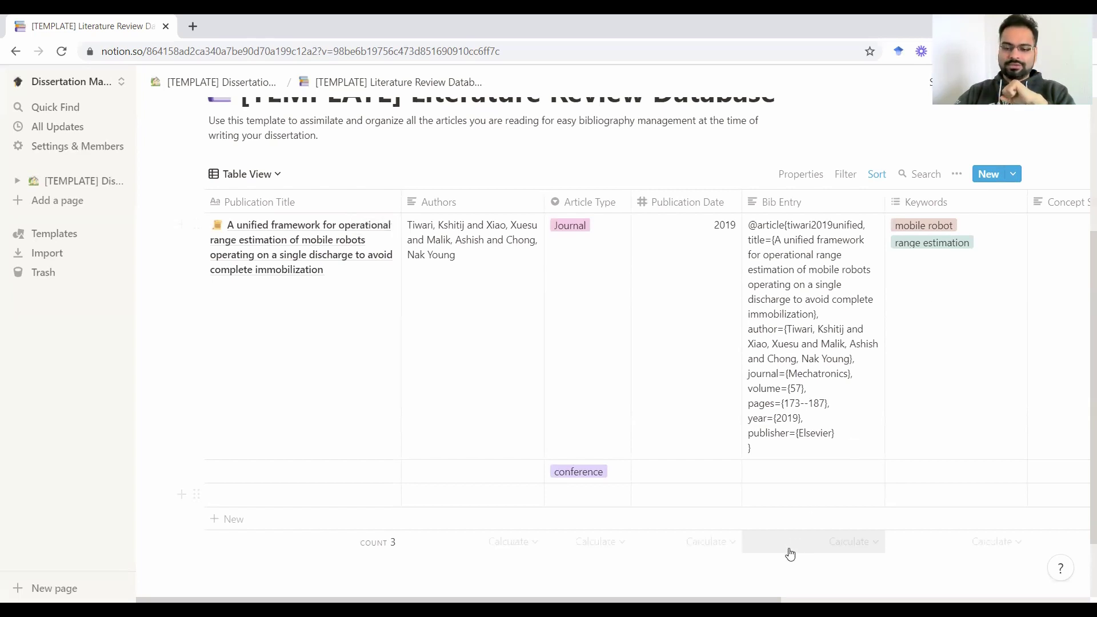
scroll(661, 286, "right", 8)
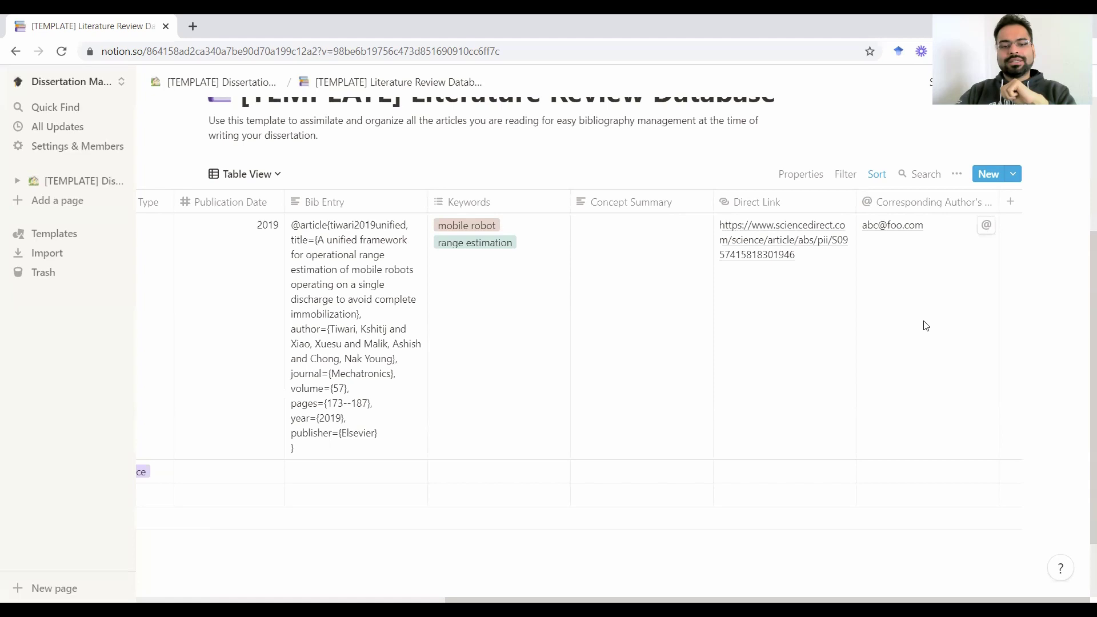
Step: Add a new Column property and browse its property type options without changing them
left_click(1009, 207)
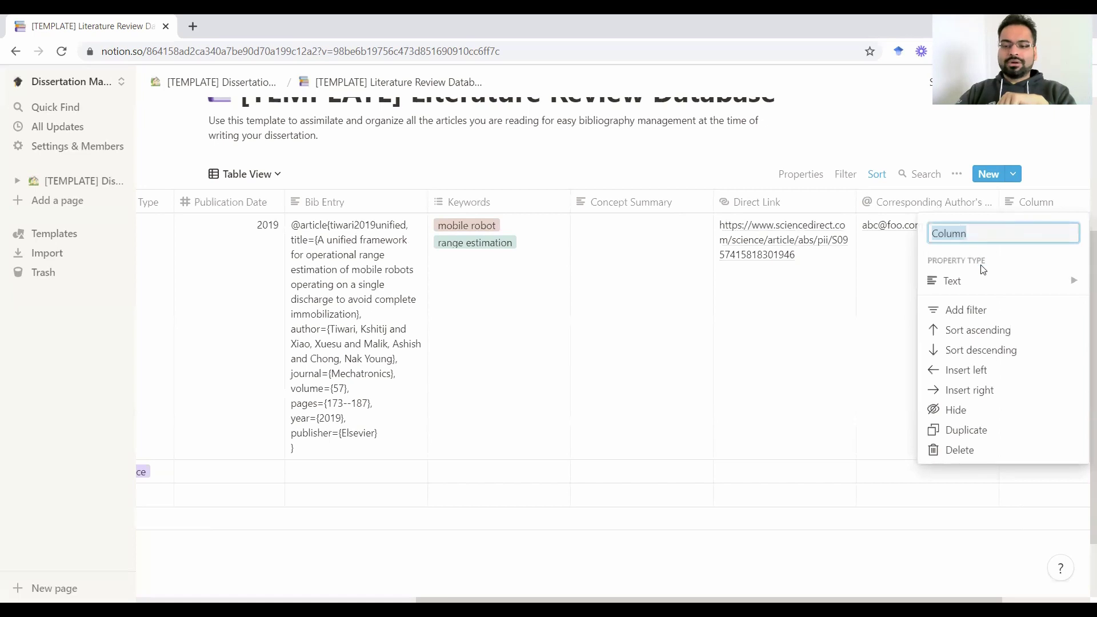
mouse_move(975, 284)
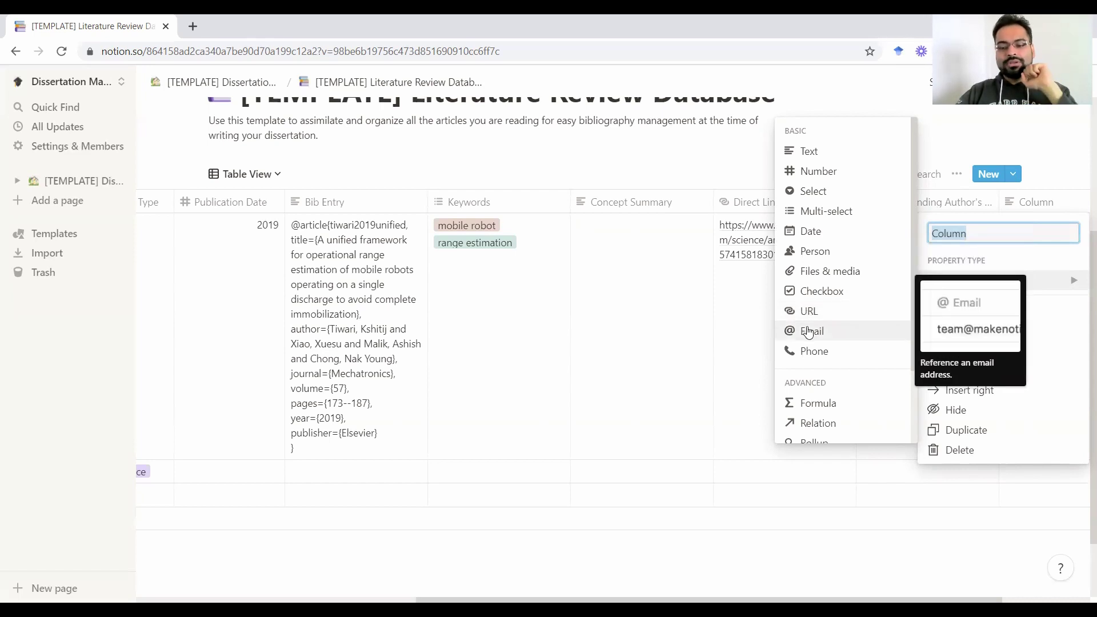
scroll(822, 325, "down", 2)
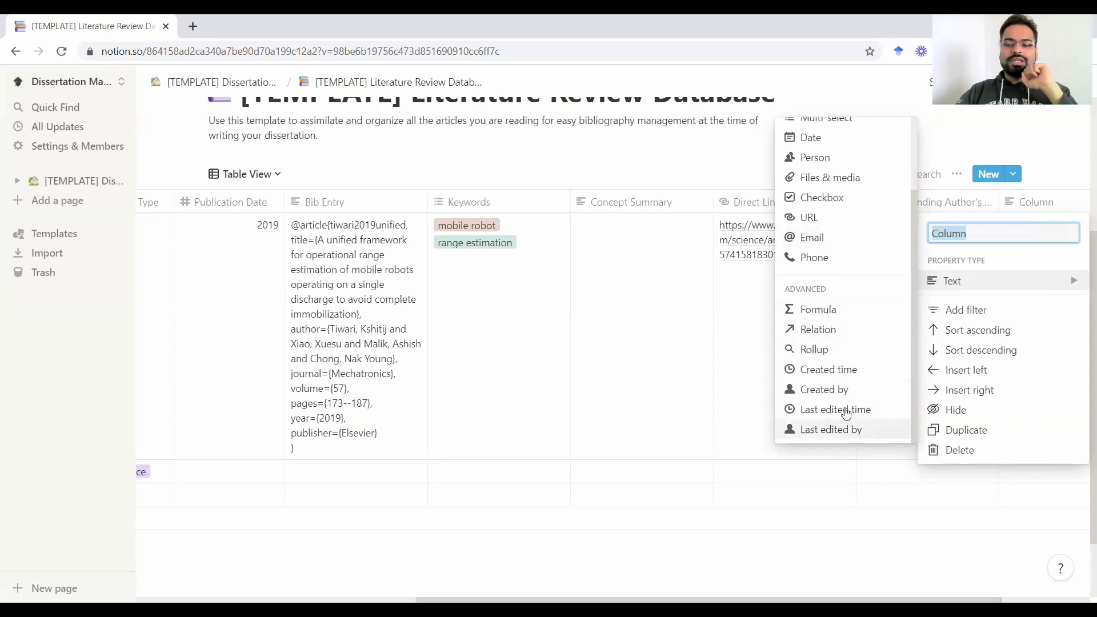
scroll(823, 257, "up", 2)
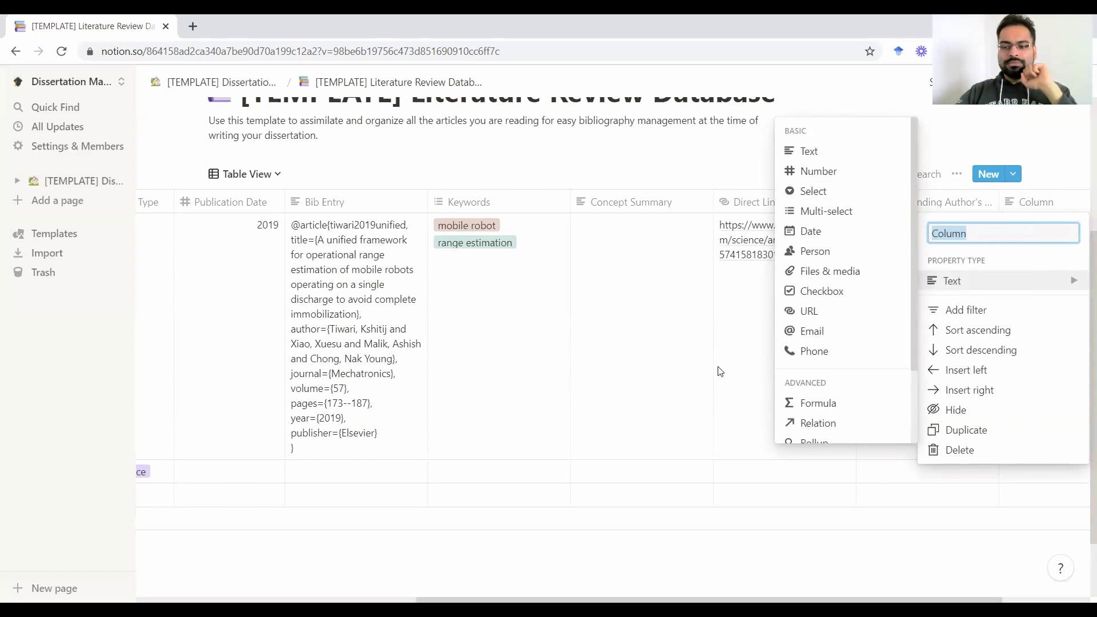
left_click(838, 497)
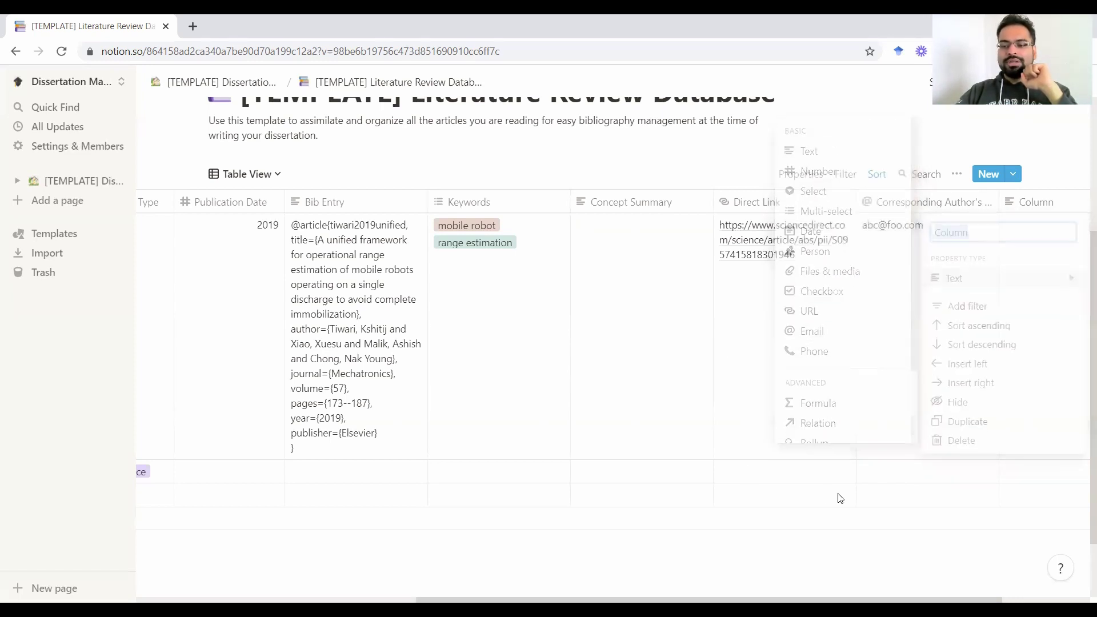
Step: Delete the Column property and confirm, leaving the corresponding author's e-mail last
left_click(1027, 205)
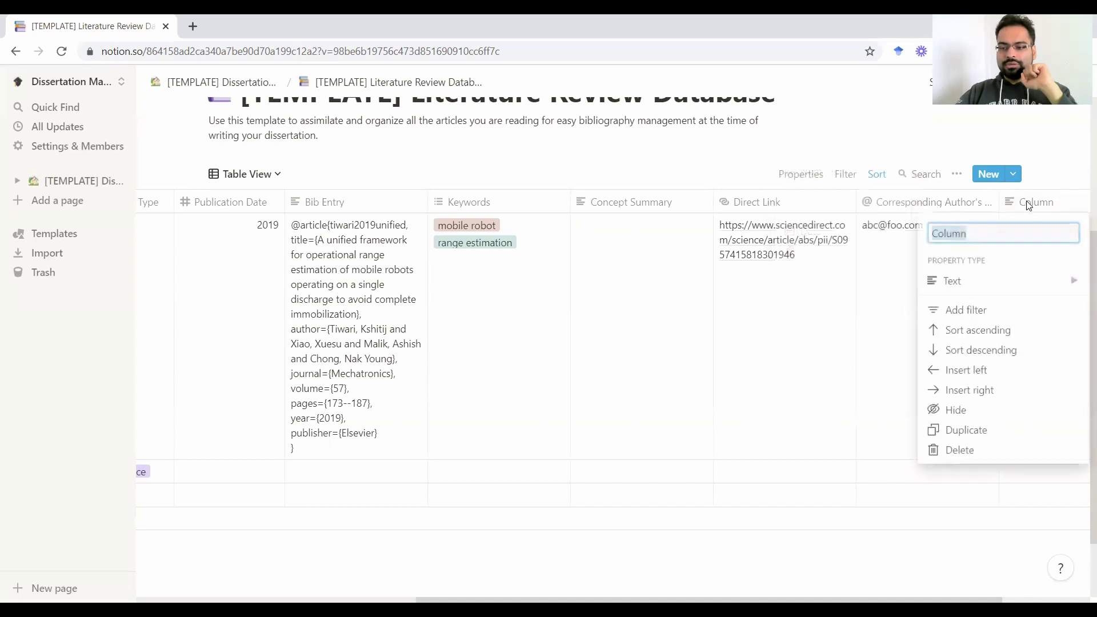
left_click(959, 452)
left_click(472, 343)
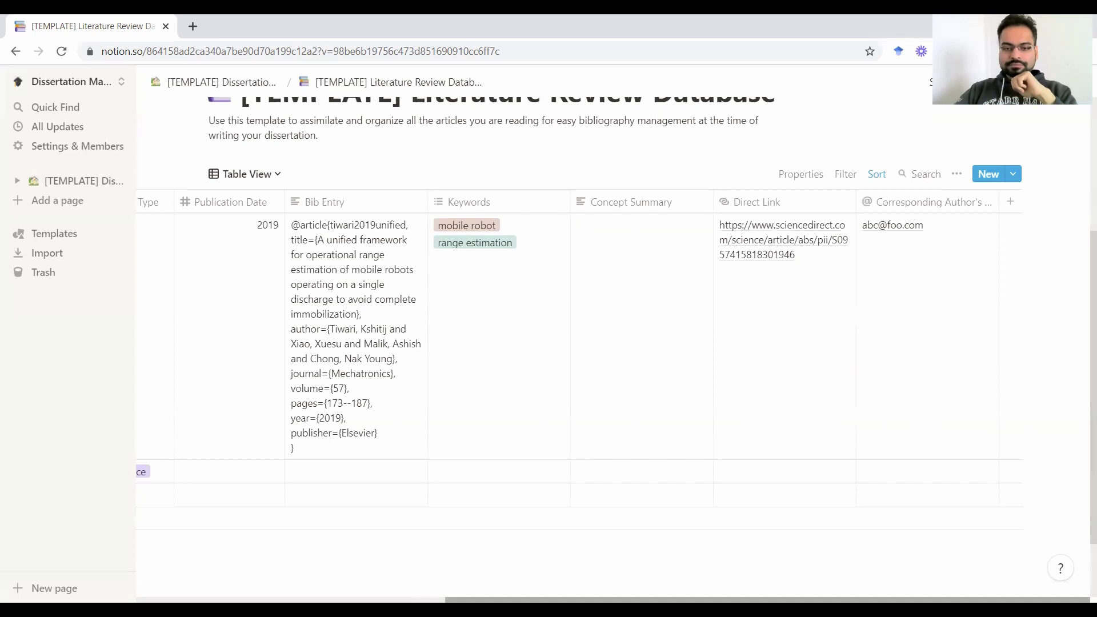
Step: Scroll the table back left to the first columns
scroll(573, 568, "left", 10)
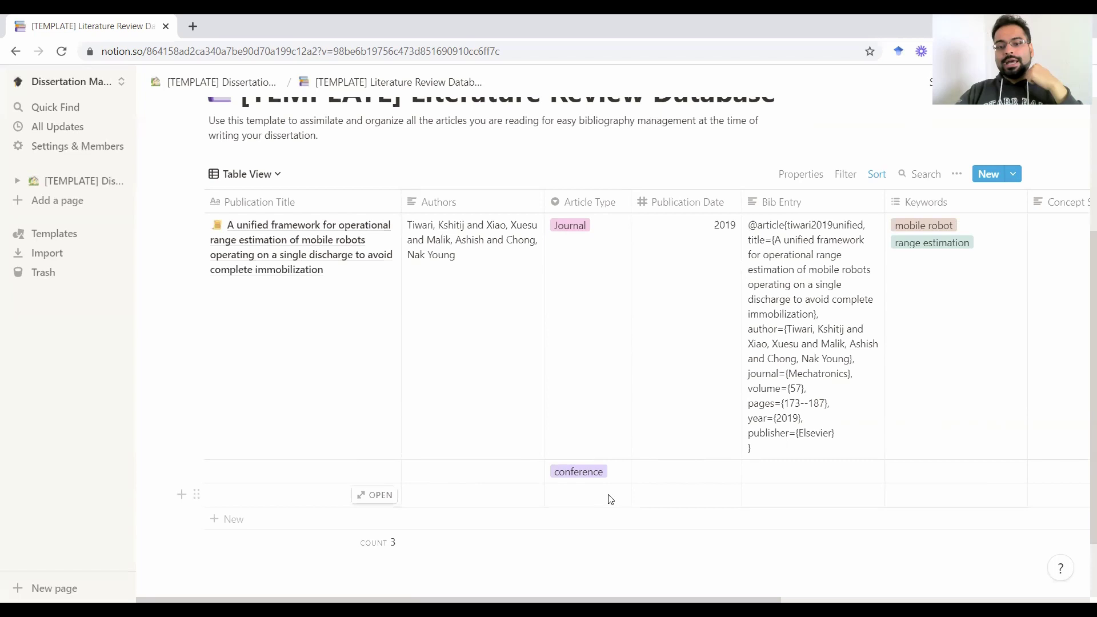
Step: Add a filter showing only rows where Article Type is Journal
left_click(842, 177)
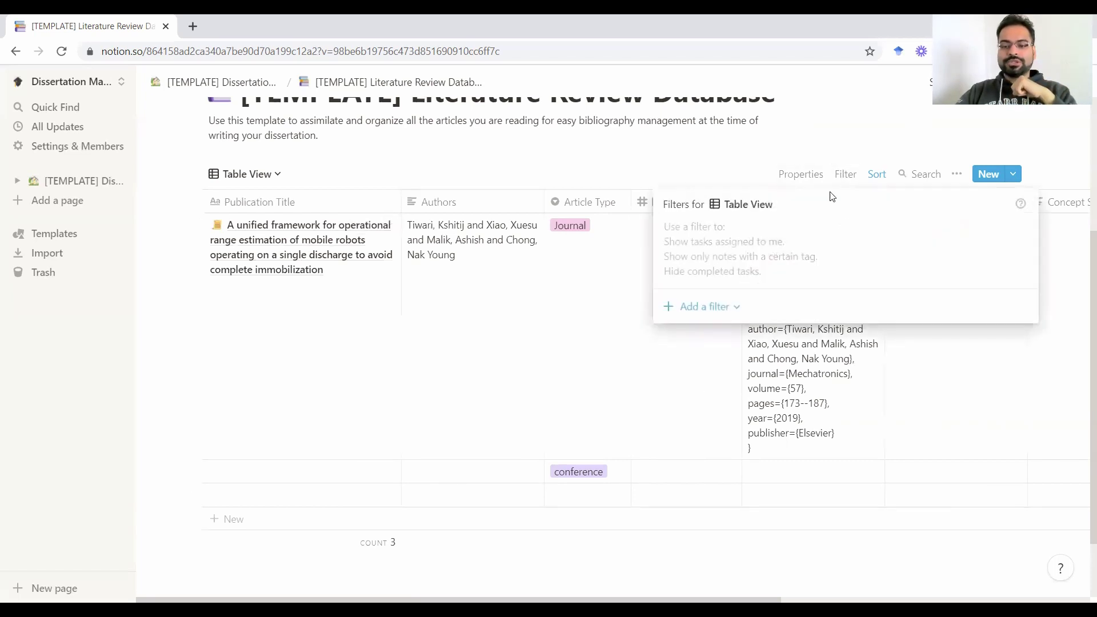
left_click(701, 316)
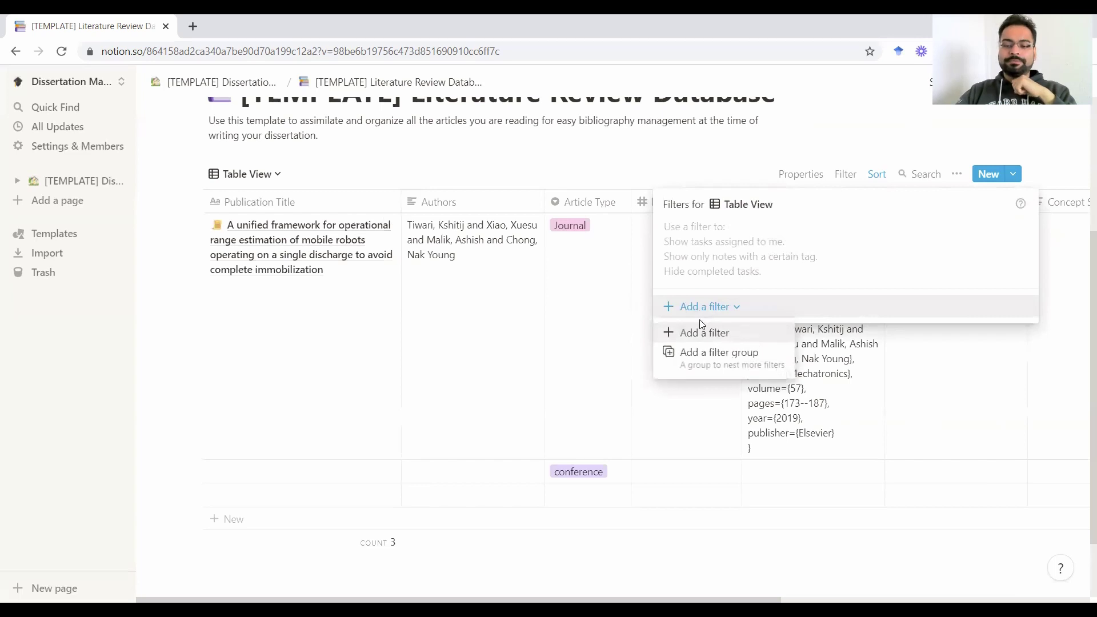
left_click(698, 330)
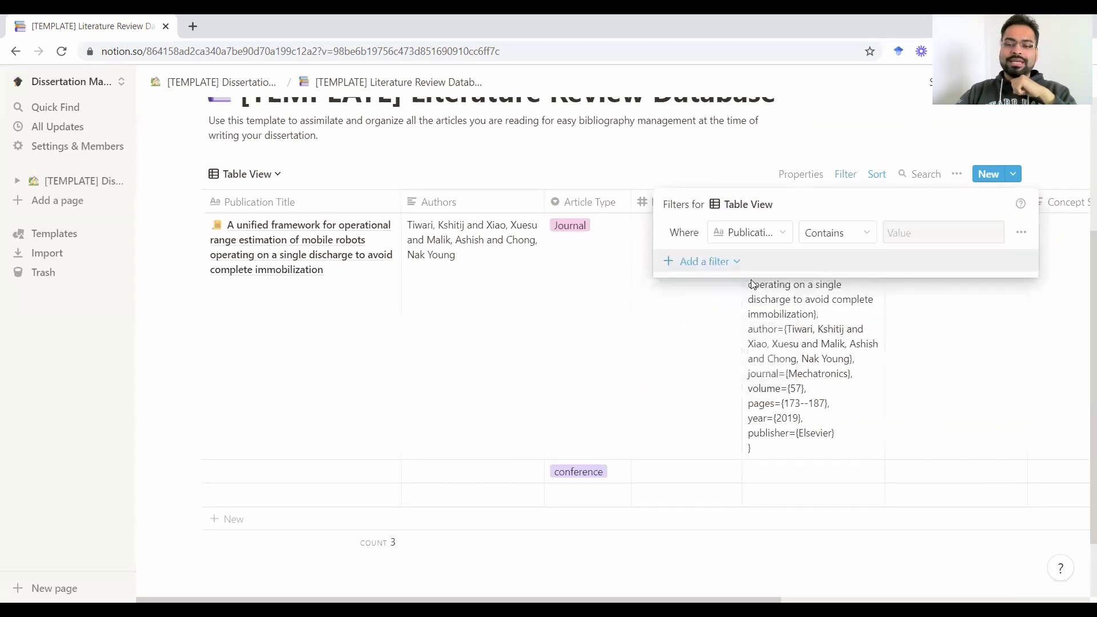
left_click(755, 237)
left_click(753, 318)
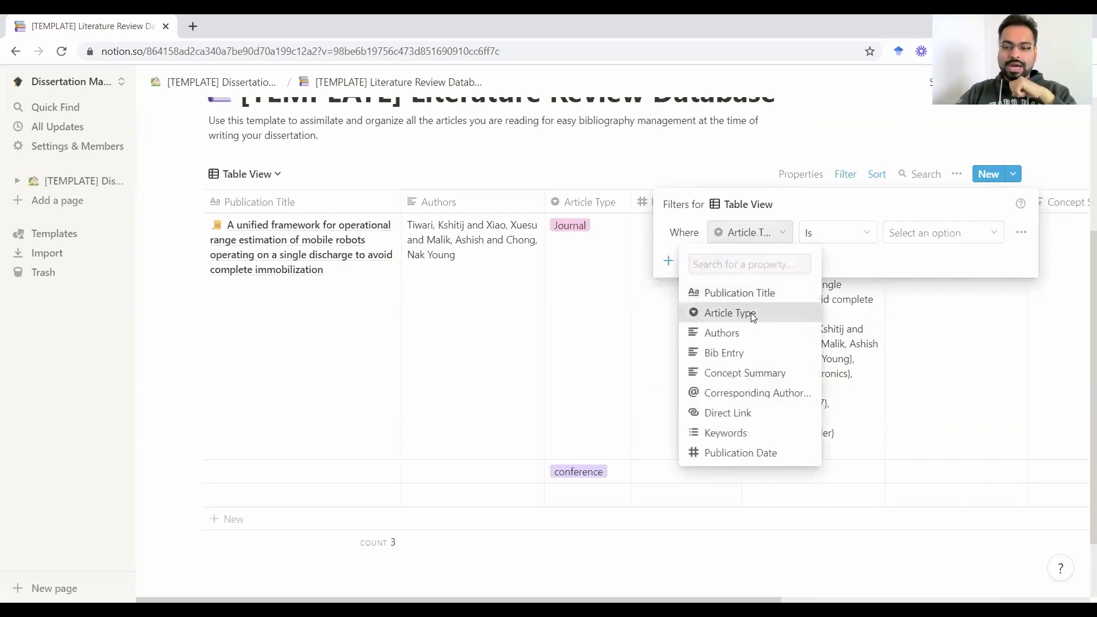
left_click(935, 235)
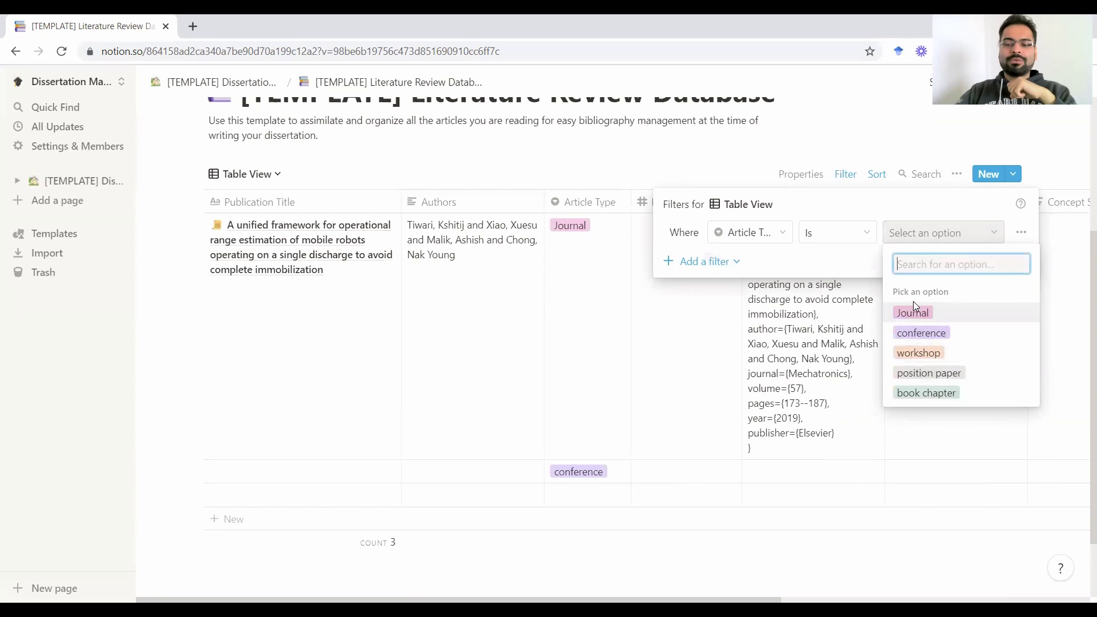
left_click(915, 314)
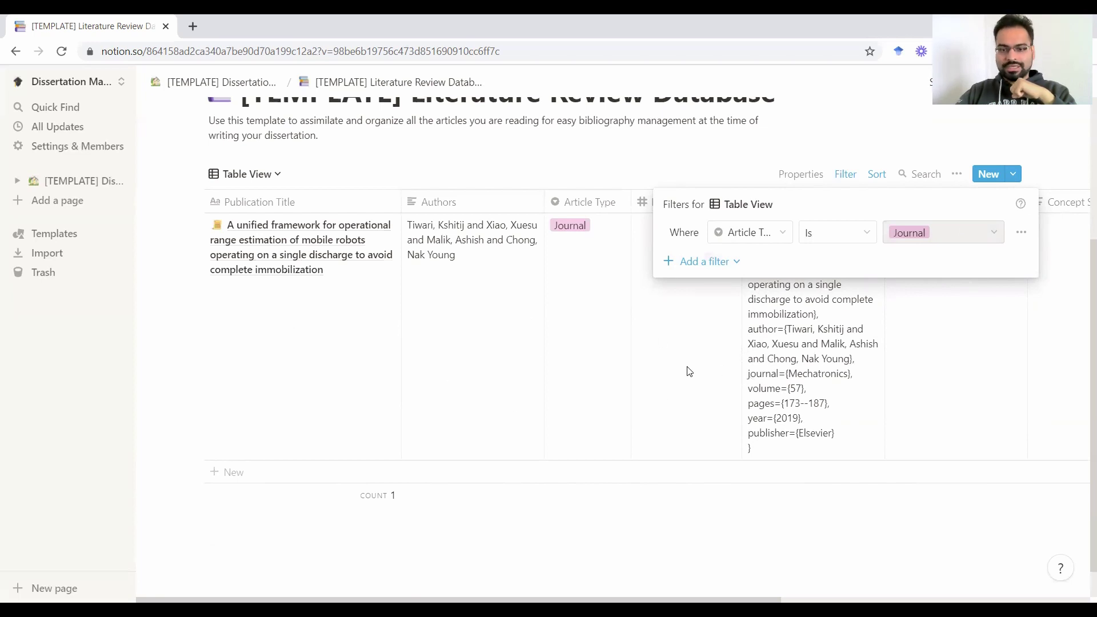
Step: Remove the Article Type Journal filter and close the filter settings
left_click(1020, 232)
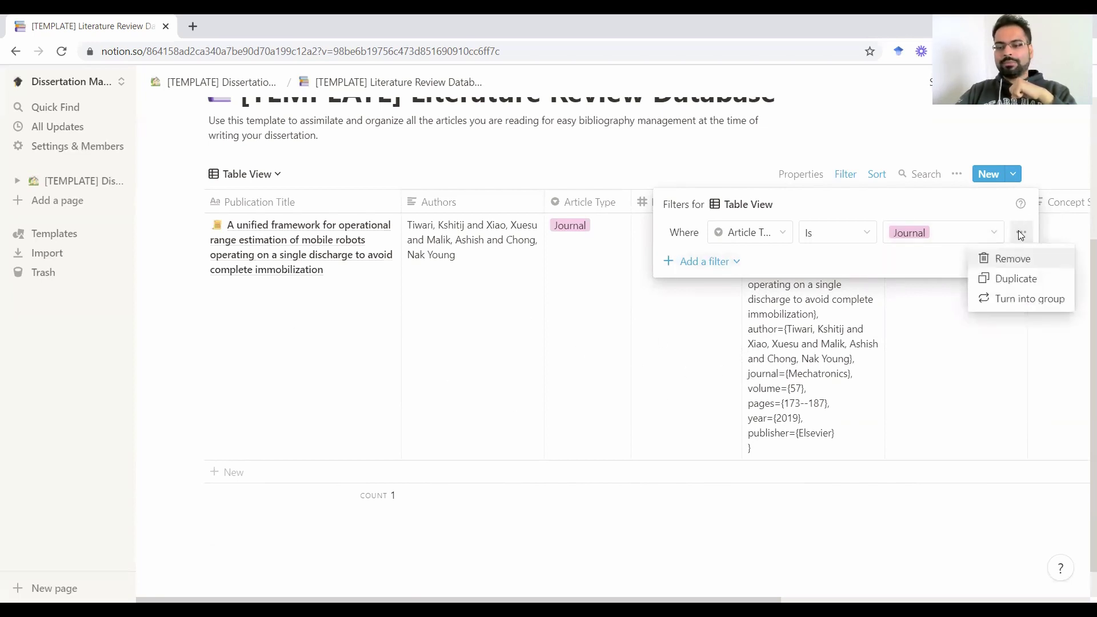
left_click(1014, 262)
left_click(663, 165)
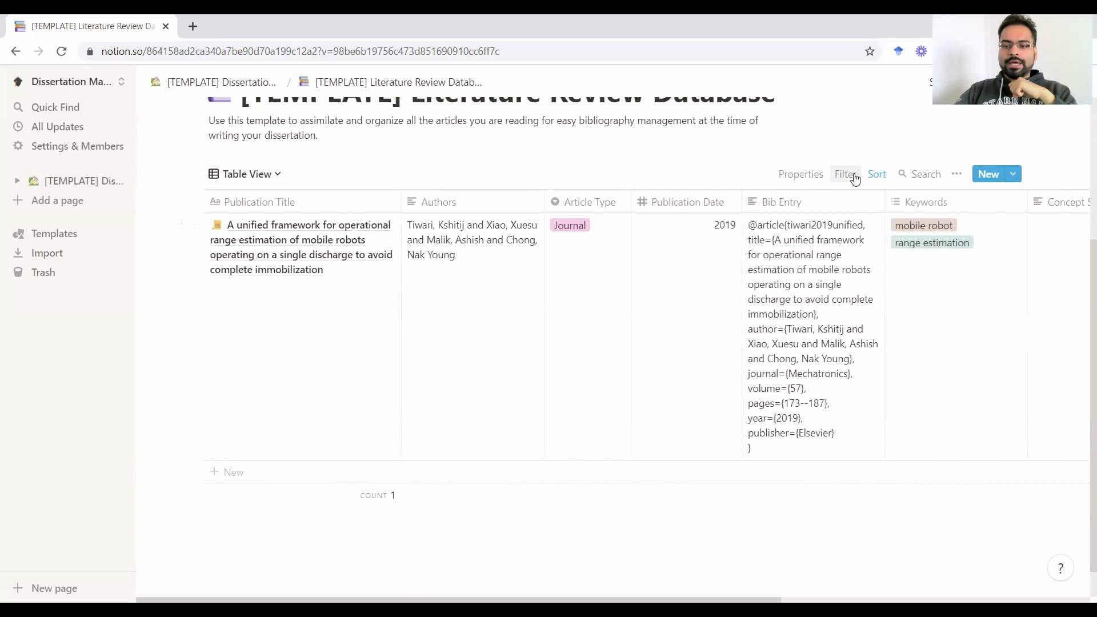
Step: After checking the Sort panel, set the conference row's Publication Date to 2021, correcting a mistyped 2012
left_click(883, 178)
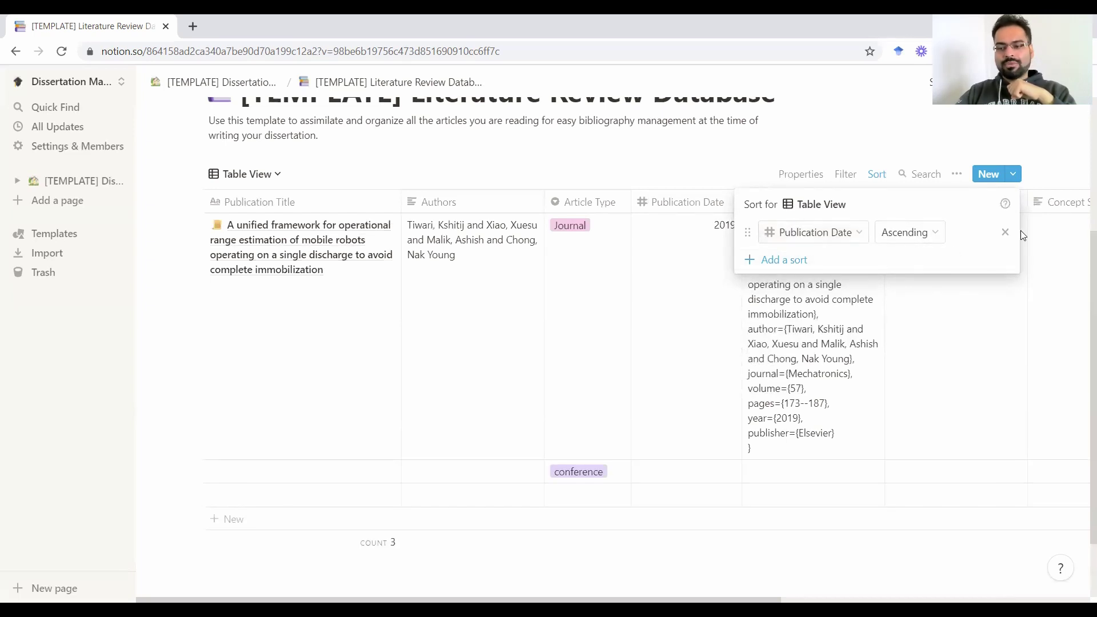
left_click(702, 153)
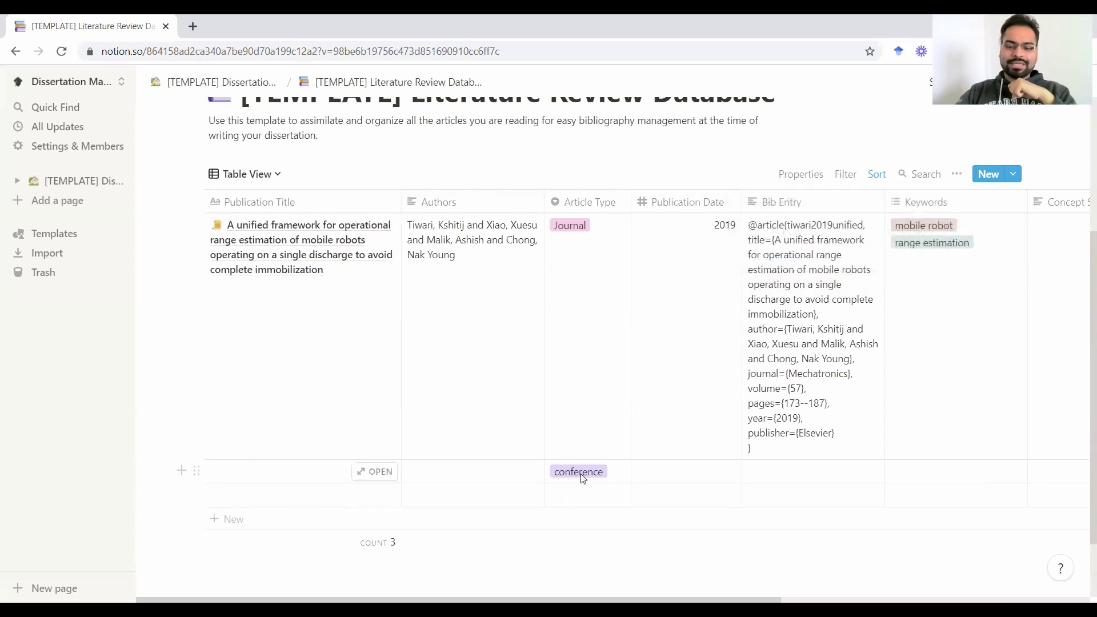
left_click(681, 475)
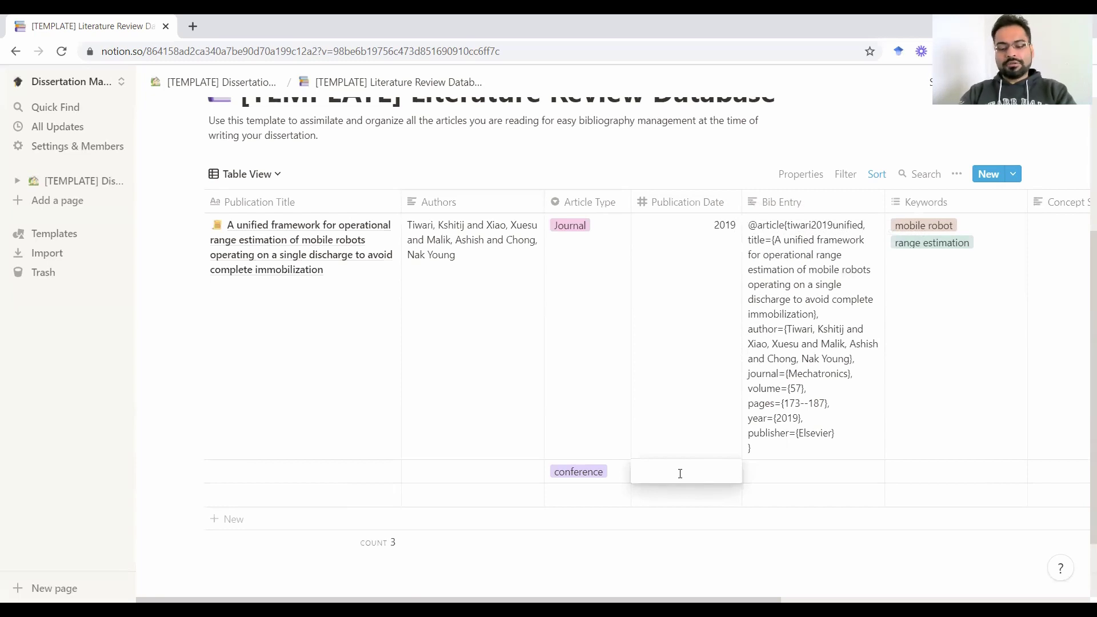
type("2012")
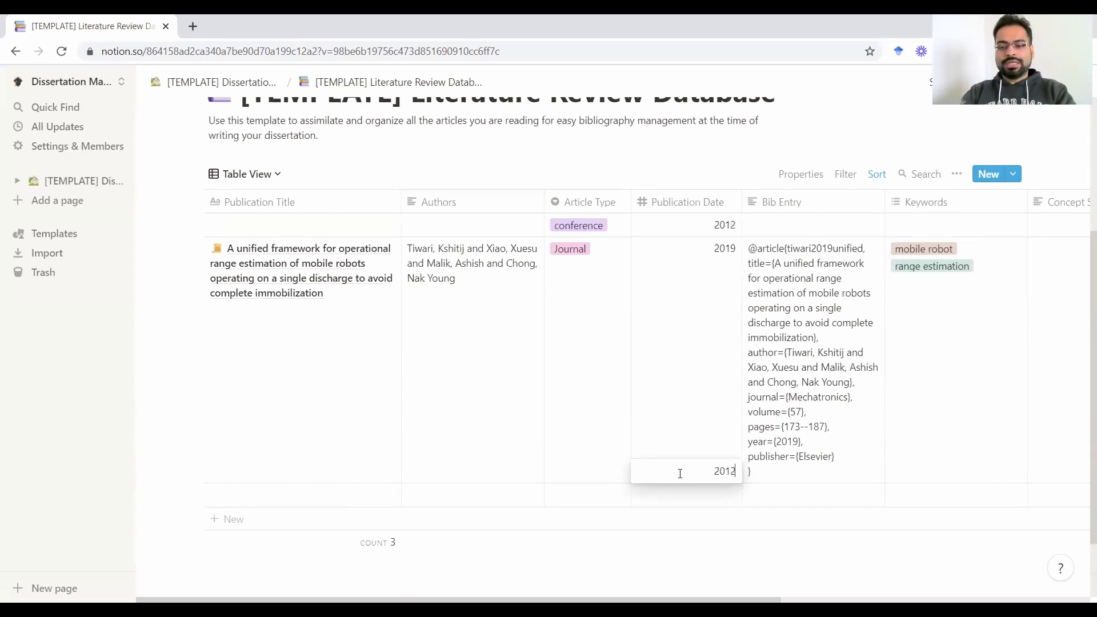
key("Escape")
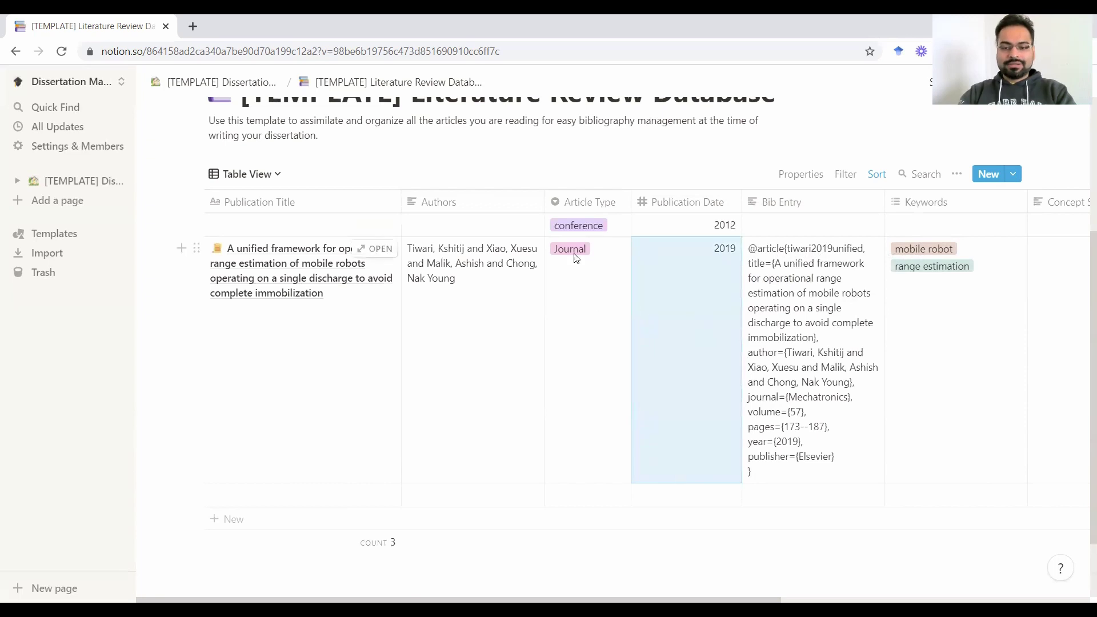
left_click(685, 224)
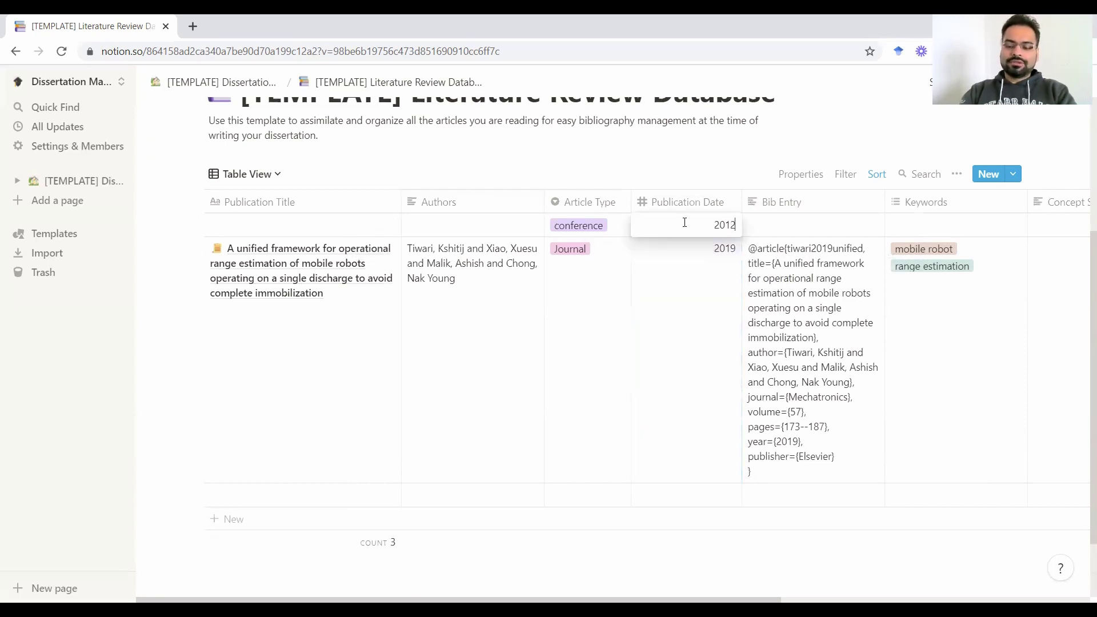
key("BackSpace")
key("BackSpace")
type("21")
key("Return")
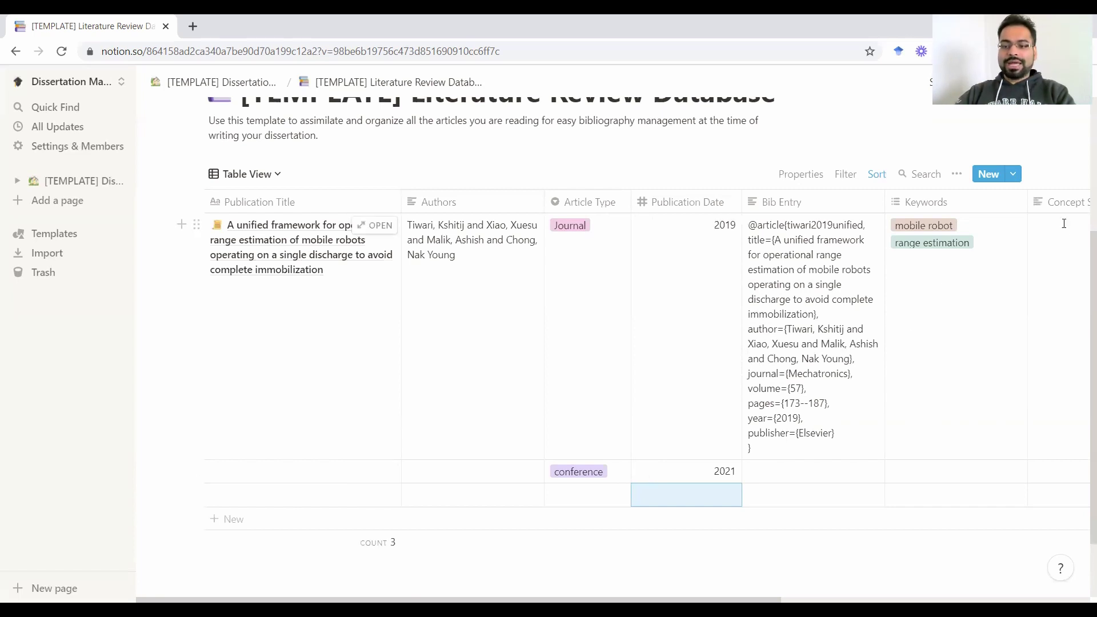
left_click(1034, 211)
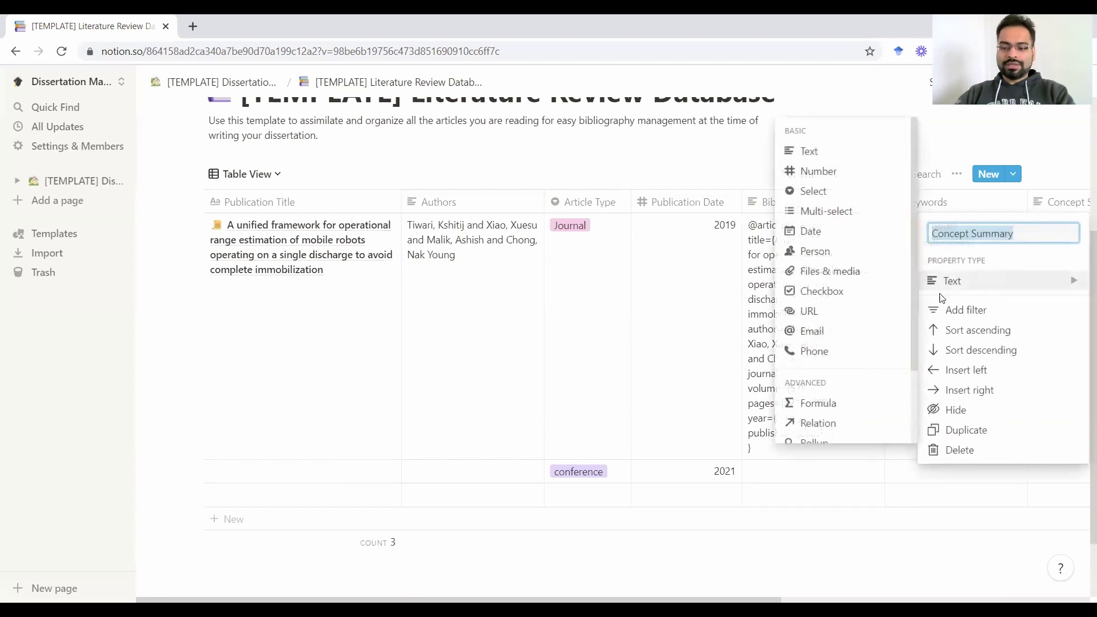
mouse_move(983, 282)
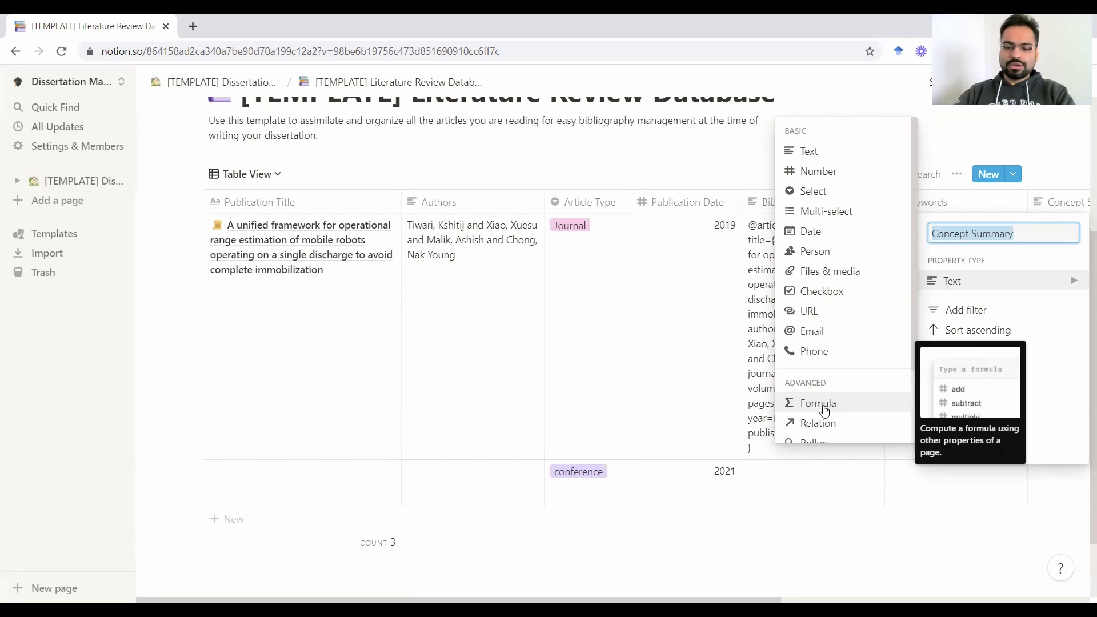
left_click(588, 396)
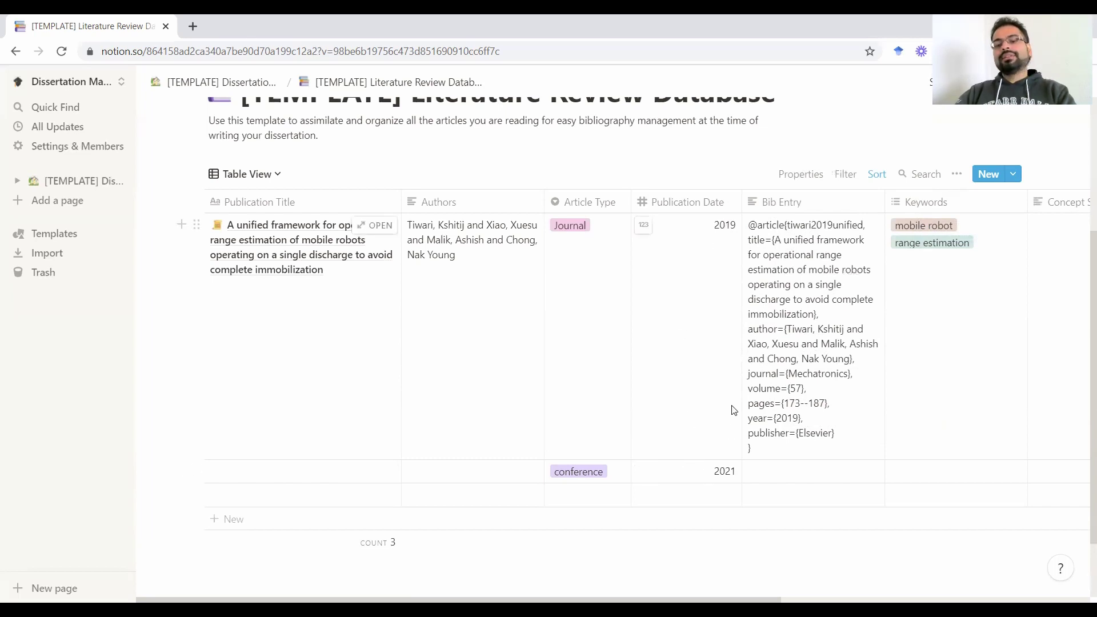
Step: Move the Article Type column before Authors, then open the mobile-robot article's page
left_click(576, 204)
mouse_move(576, 204)
left_mouse_down()
mouse_move(448, 204)
mouse_move(575, 210)
left_mouse_up()
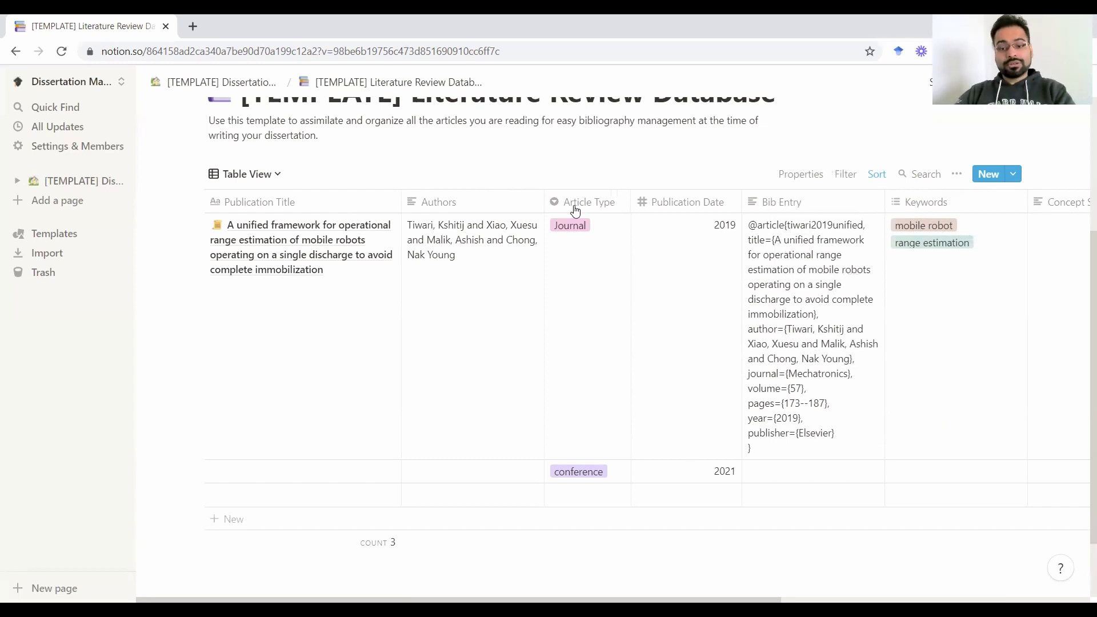
left_click_drag(575, 210, 544, 205)
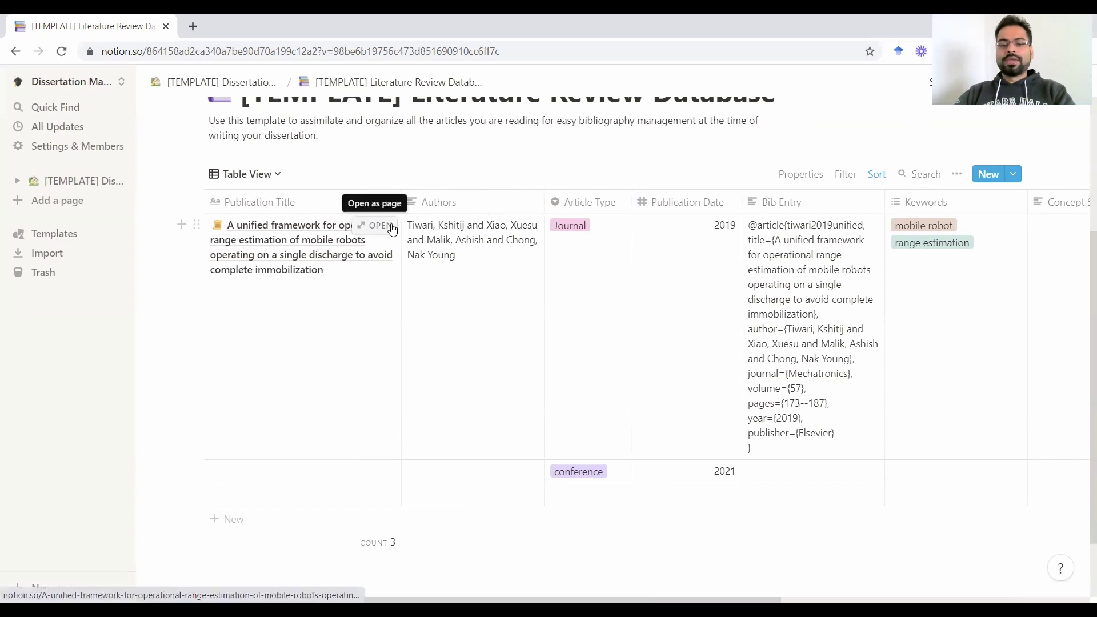
left_click(392, 229)
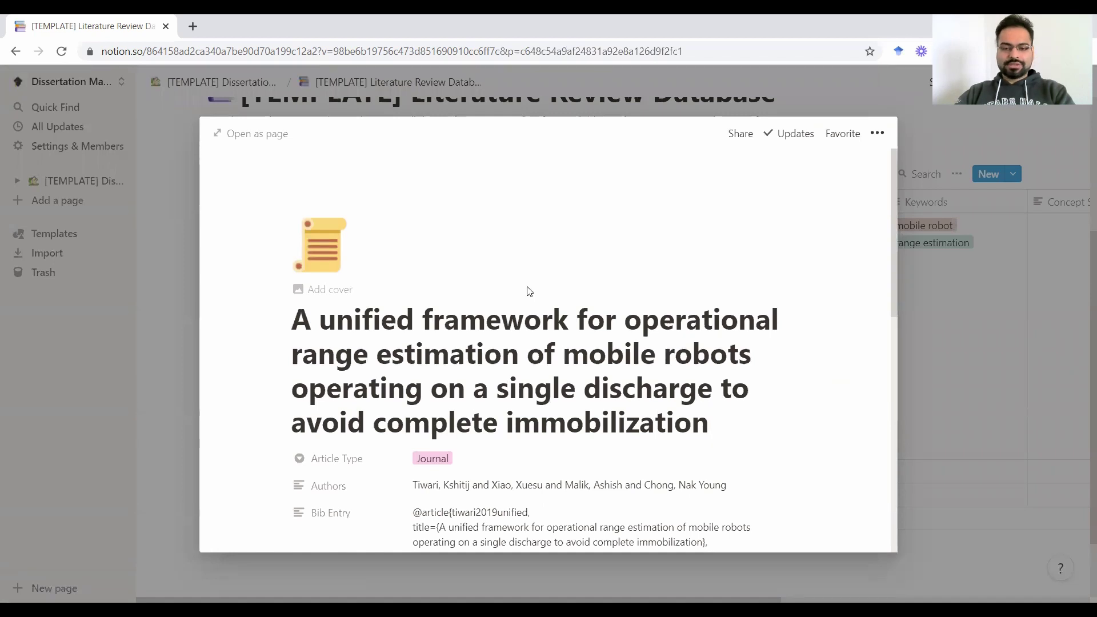
Step: Expand the Introduction and Methods toggles under Reader's Notes, then close the article preview
scroll(523, 289, "down", 6)
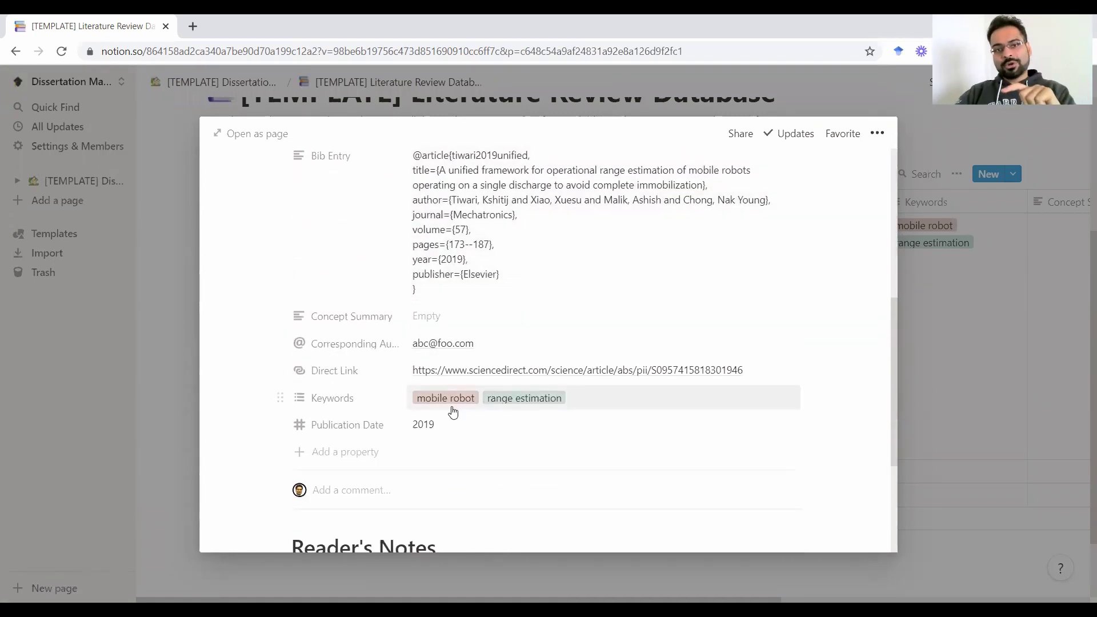
scroll(452, 411, "down", 4)
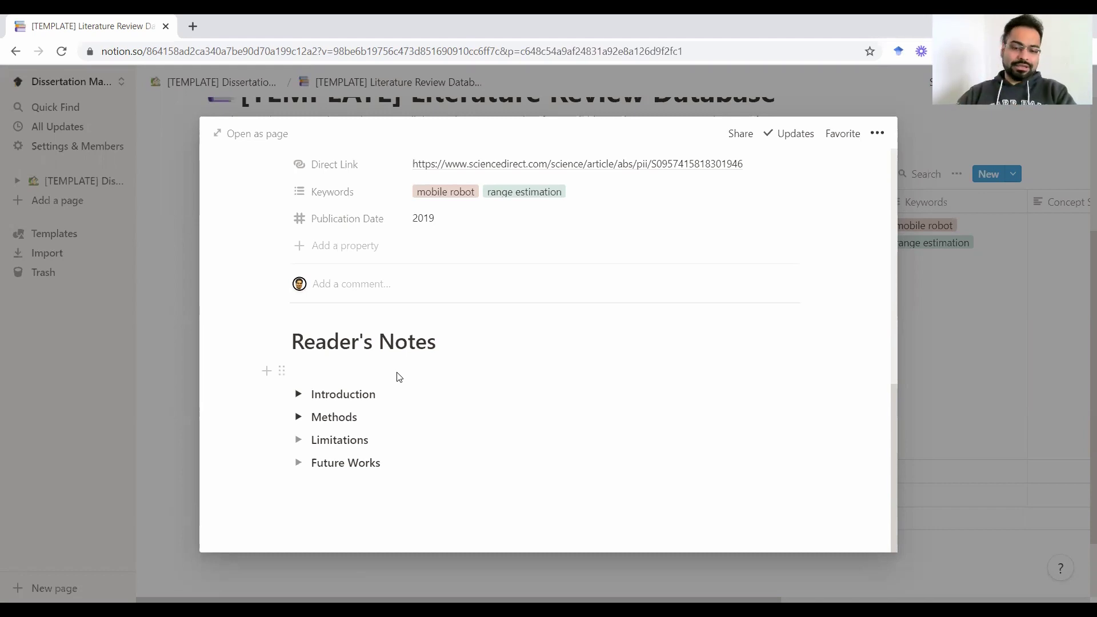
left_click(297, 393)
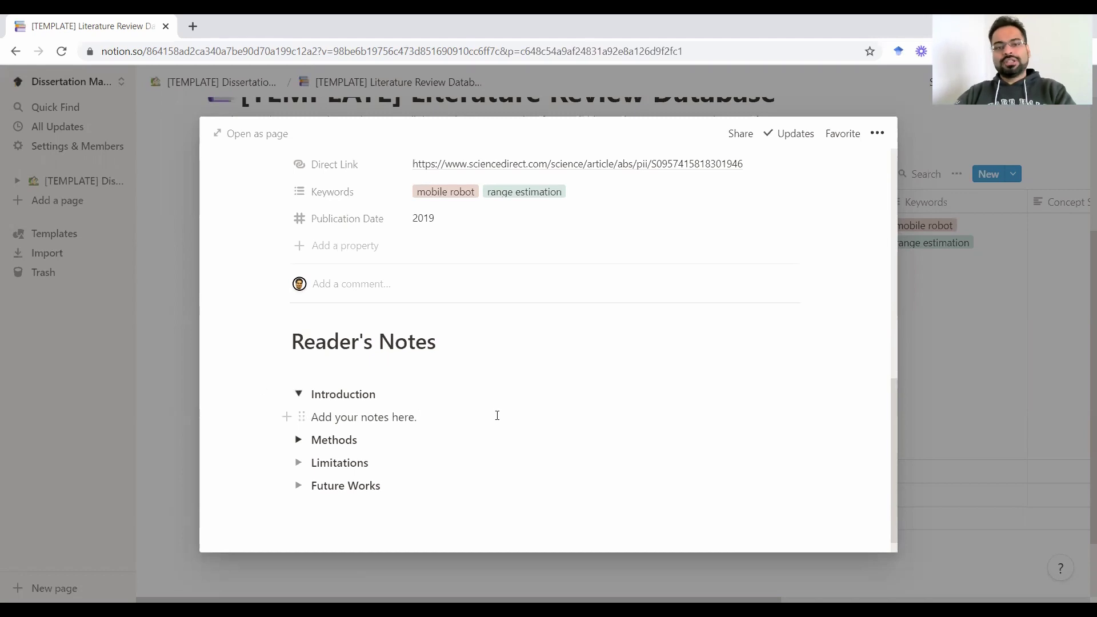
left_click(298, 439)
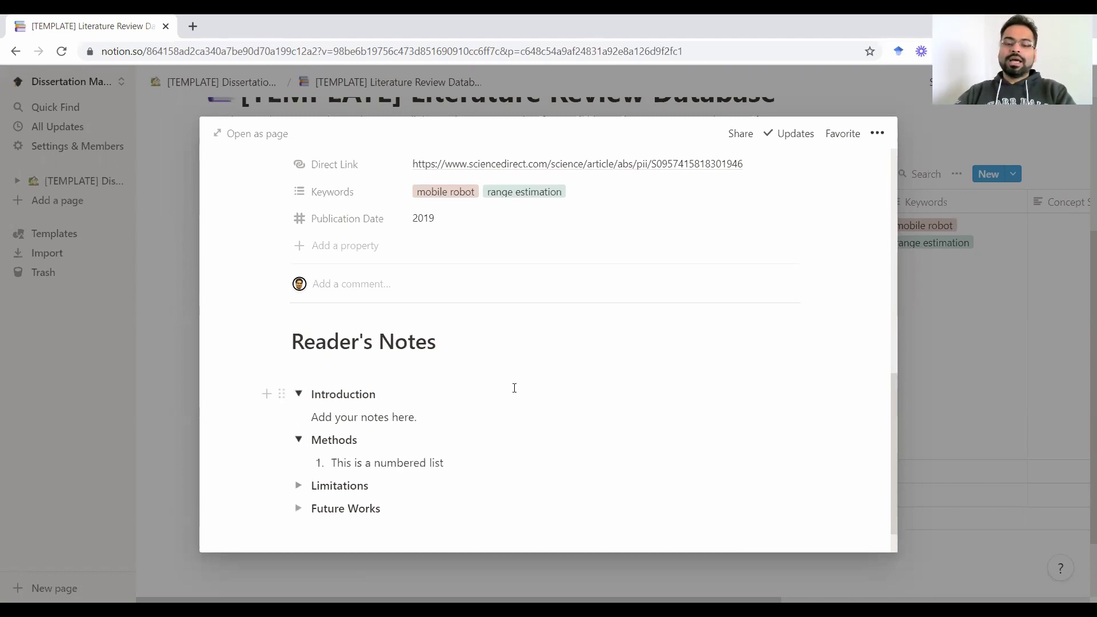
scroll(513, 387, "down", 1)
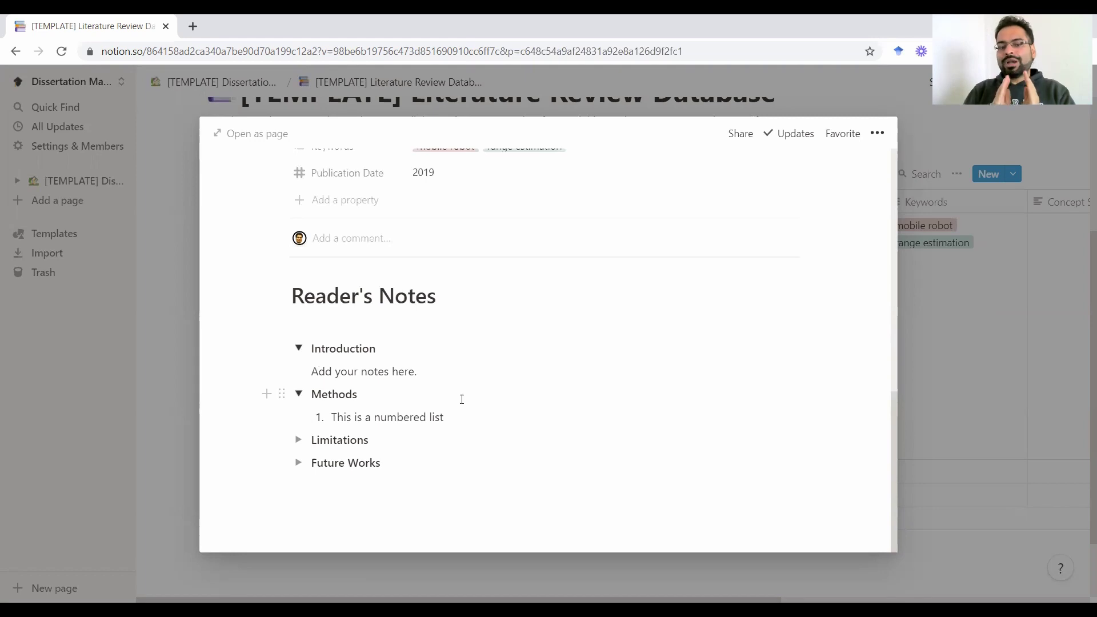
scroll(462, 399, "up", 6)
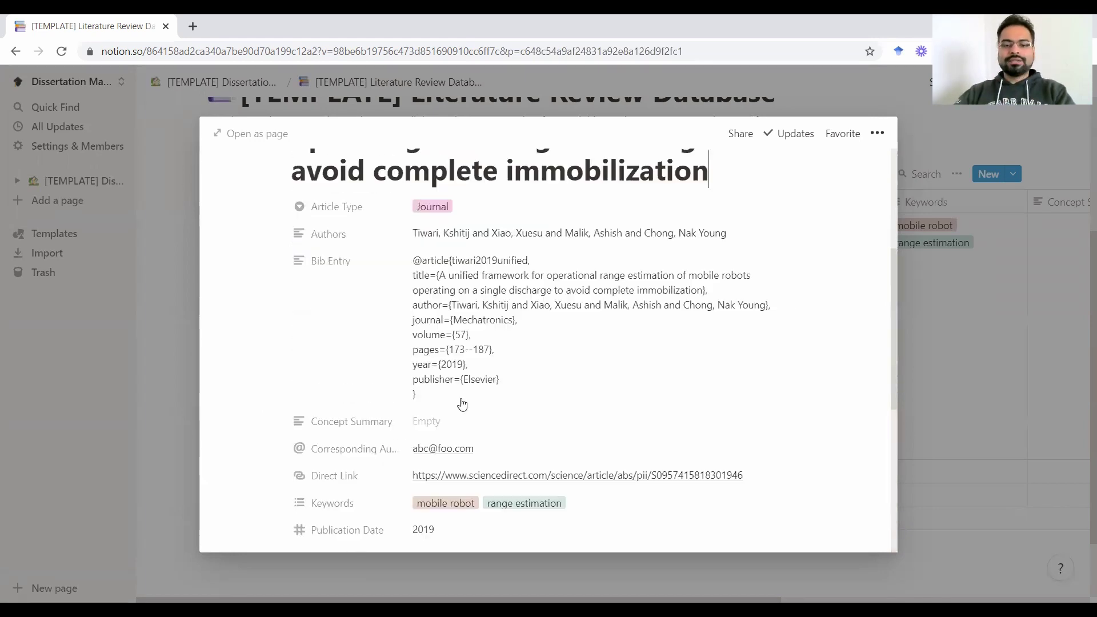
left_click(939, 427)
Step: Show the views dropdown listing Table View and List view
scroll(408, 387, "up", 3)
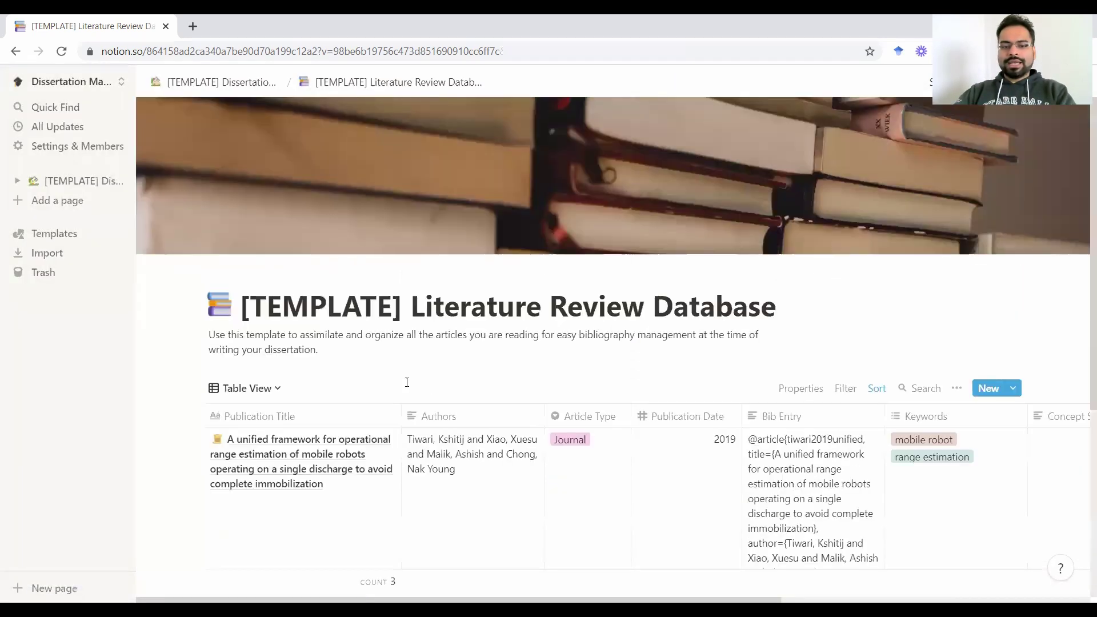
scroll(406, 382, "down", 3)
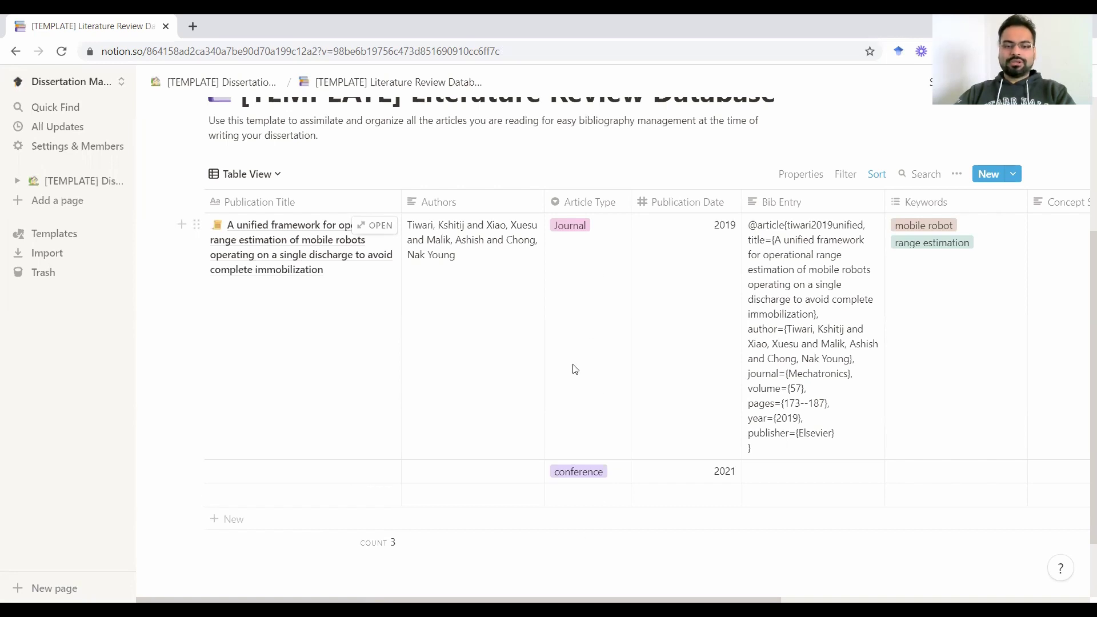
scroll(565, 357, "up", 2)
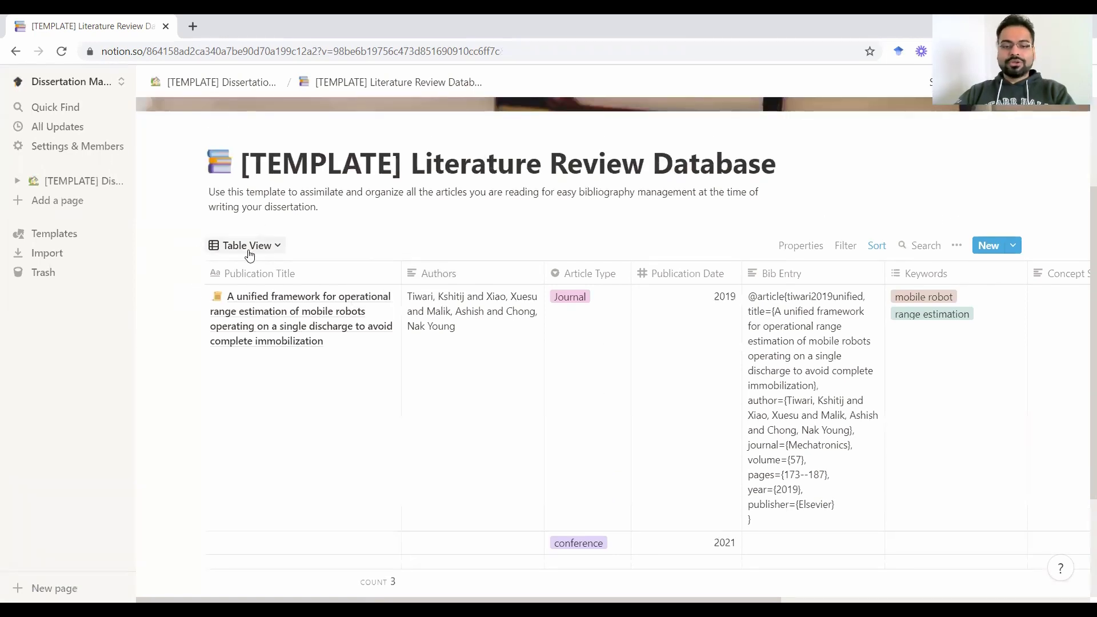
left_click(249, 247)
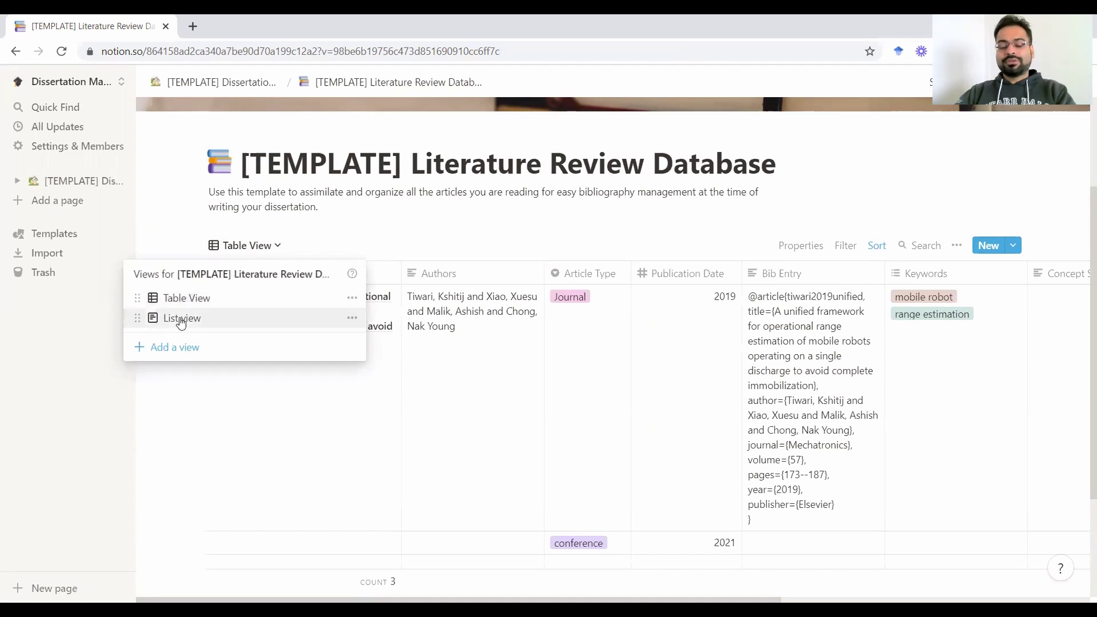
left_click(583, 321)
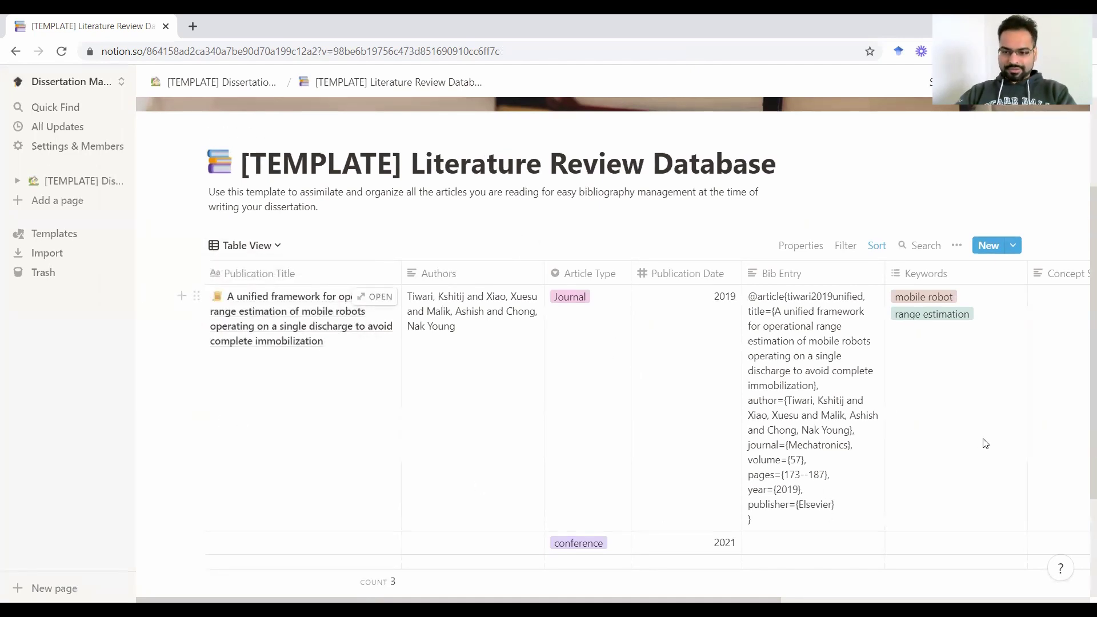
left_click(277, 249)
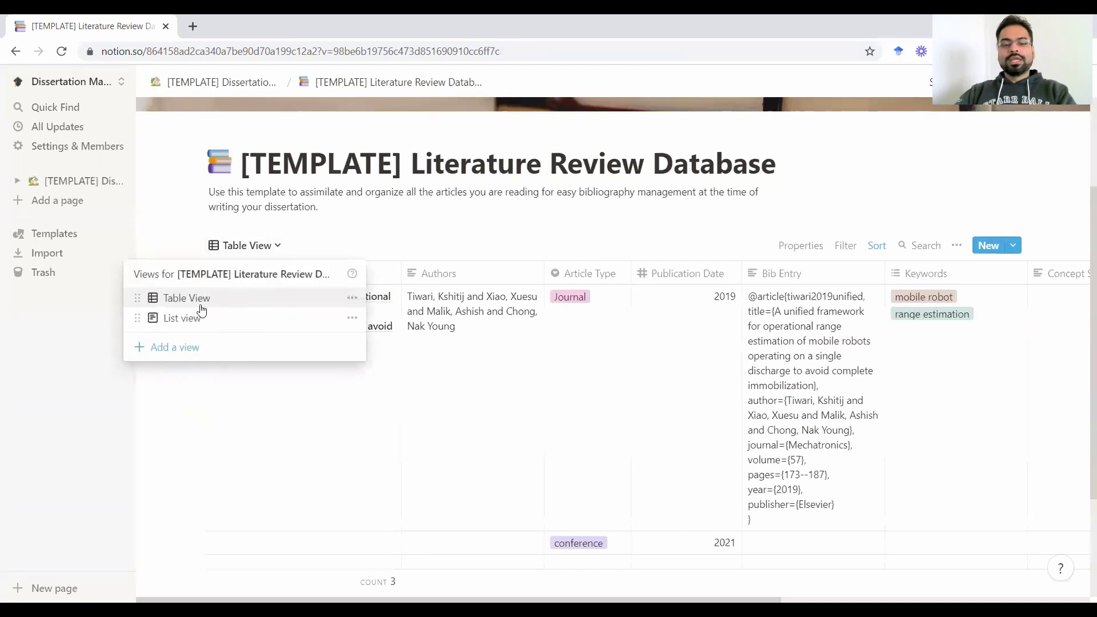
Step: Switch to List view and show Article Type alongside Publication Date for each article
left_click(186, 318)
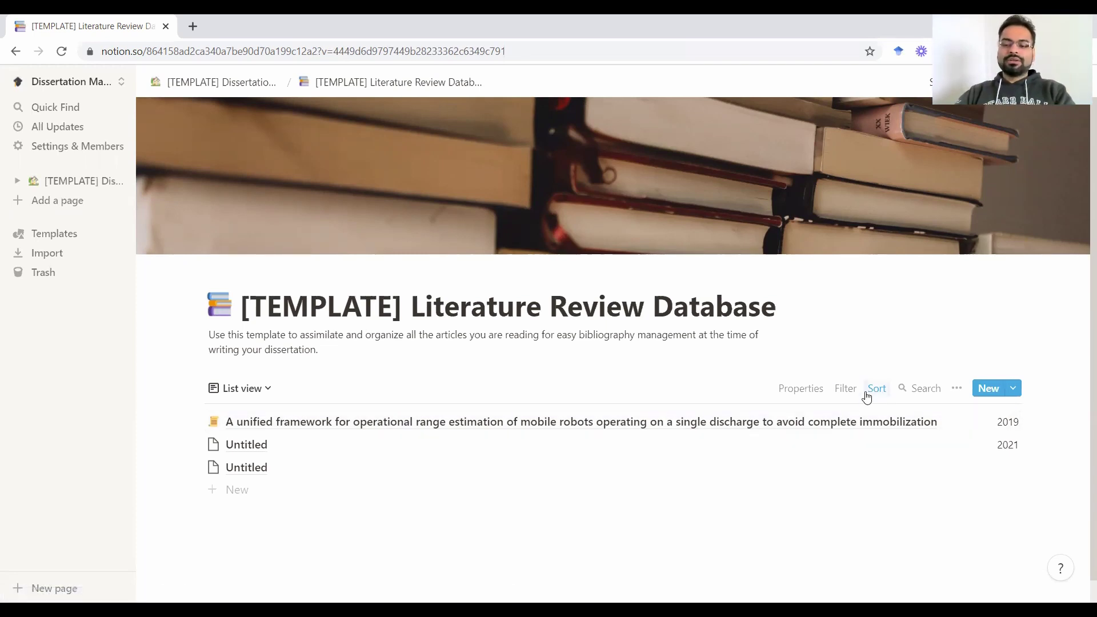
left_click(798, 388)
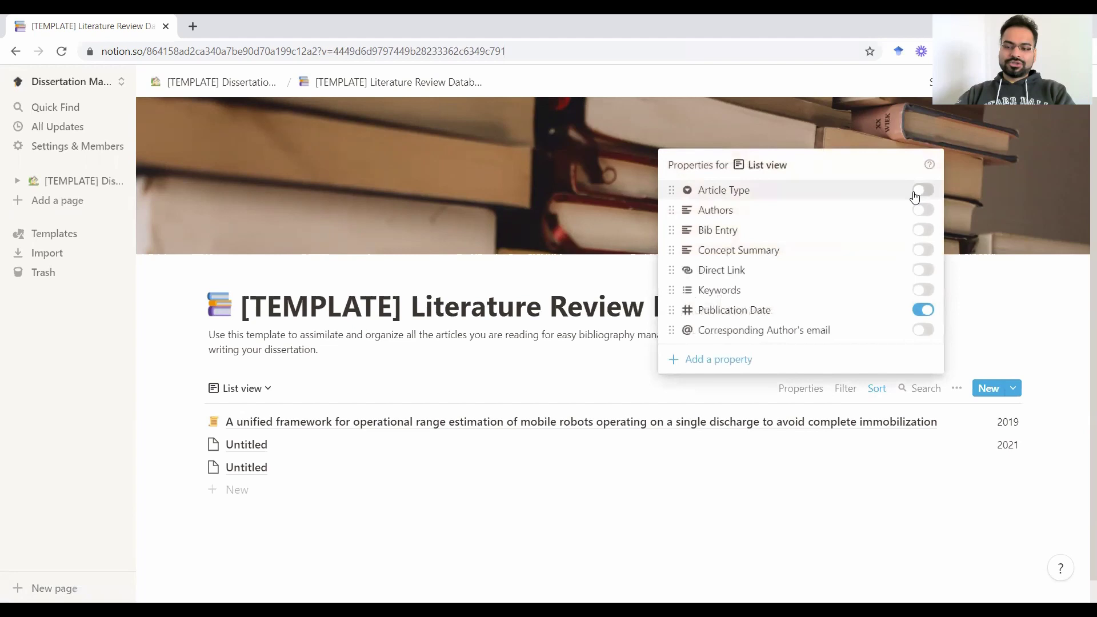
left_click(921, 190)
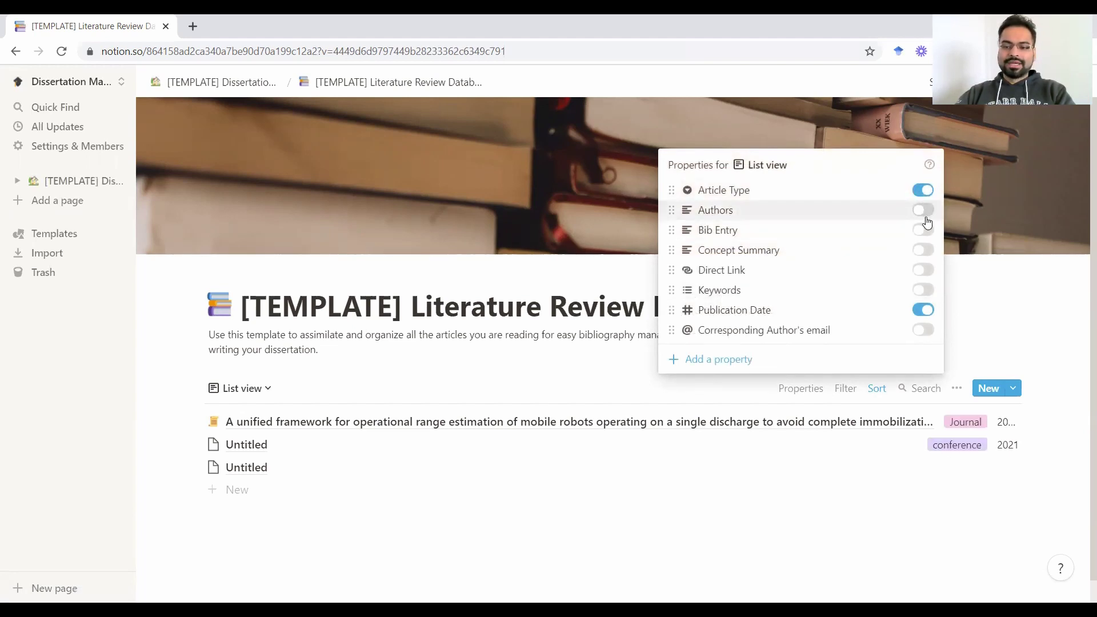
left_click(923, 310)
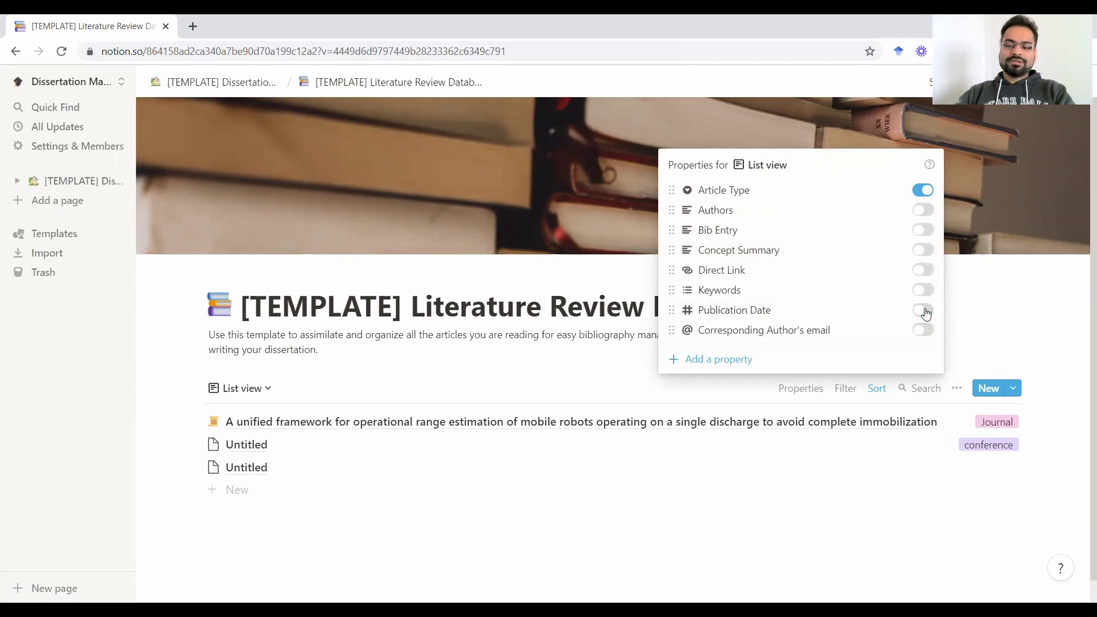
left_click(924, 310)
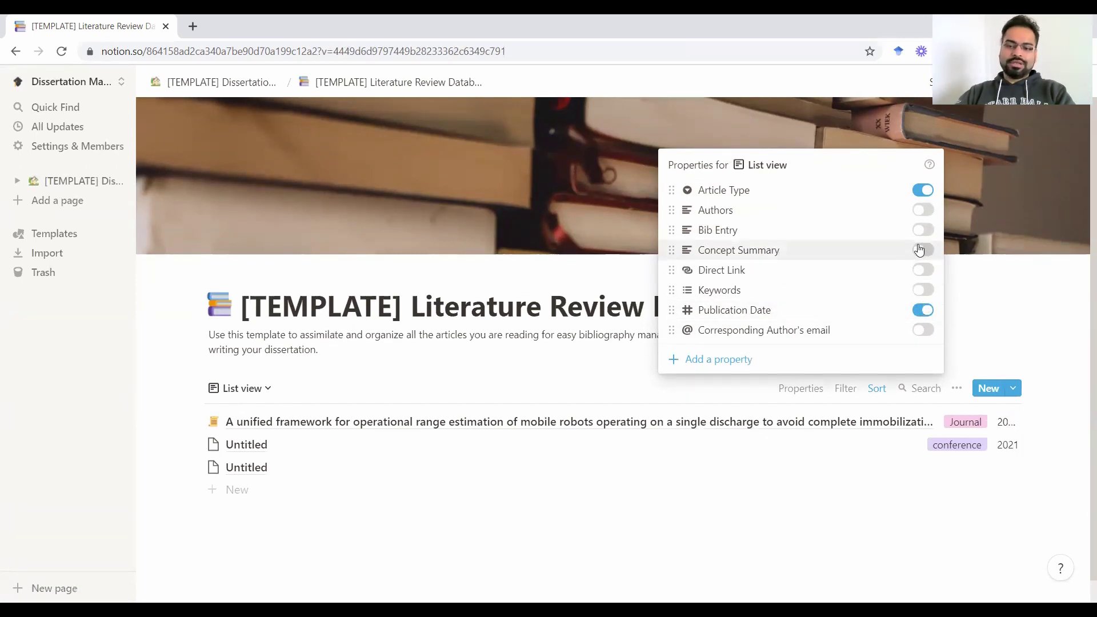
left_click(873, 390)
Step: Check the list's Sort and Filter settings without changing them
left_click(874, 389)
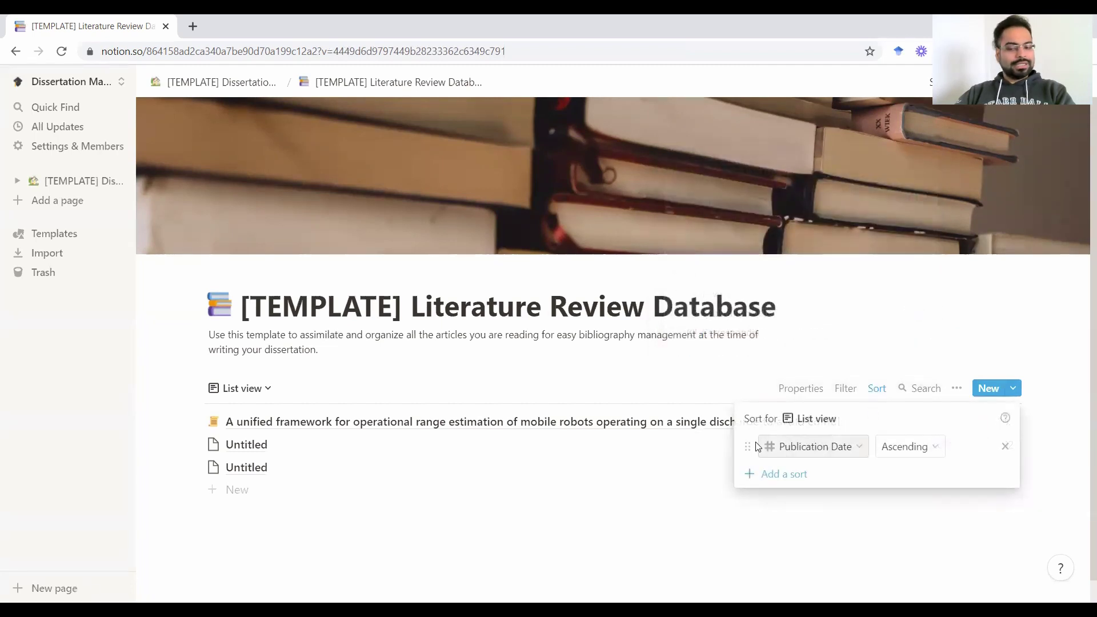
left_click(845, 389)
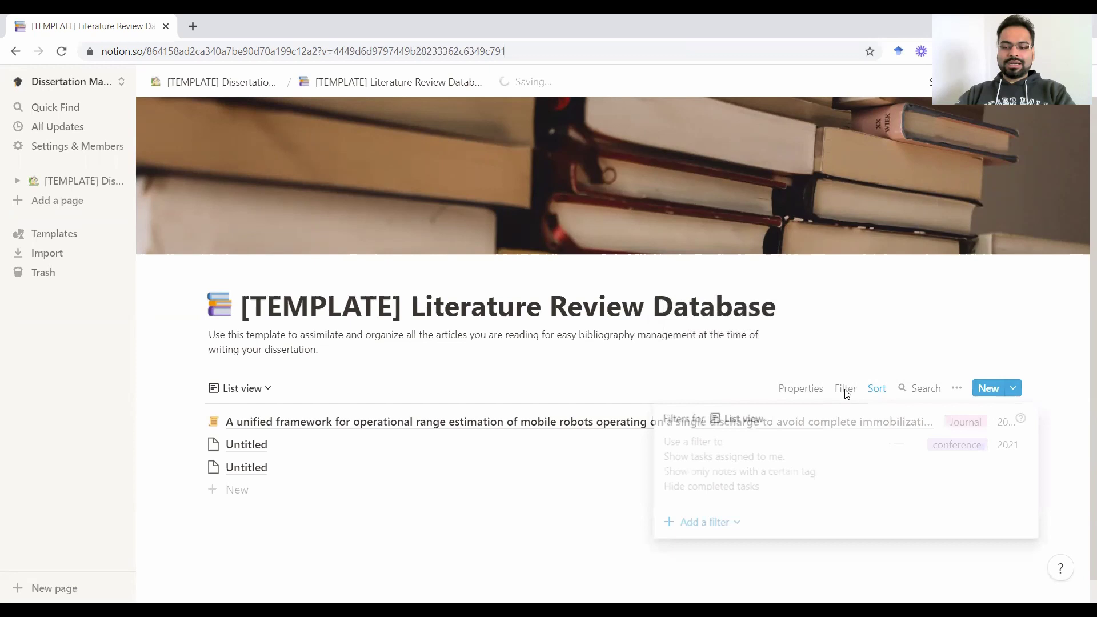
left_click(634, 369)
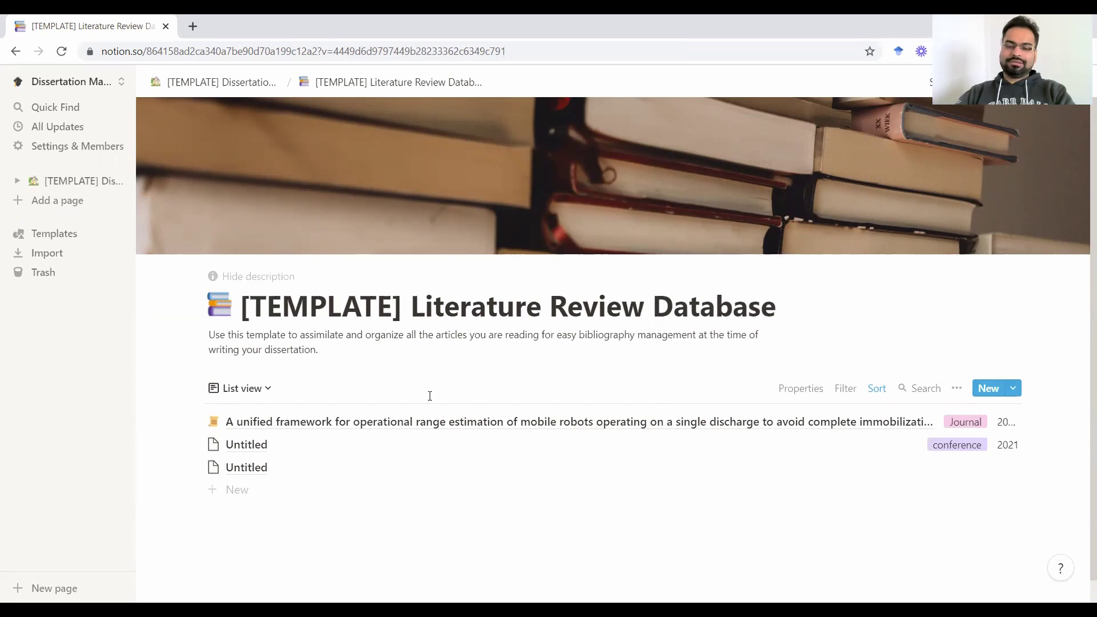
Step: Choose Table View from the views dropdown
left_click(262, 389)
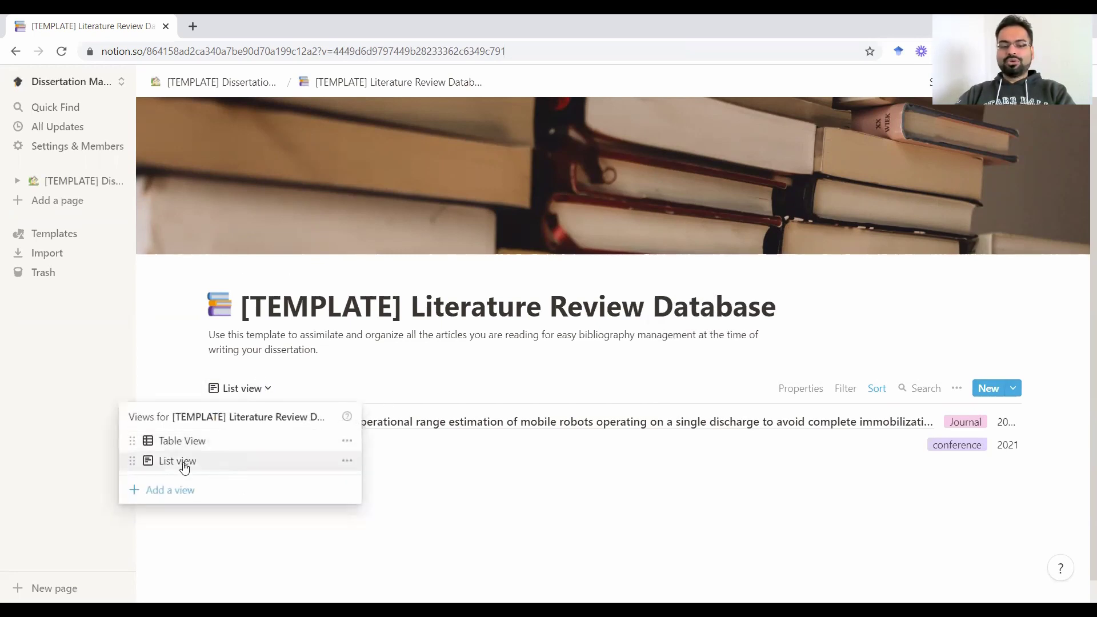
left_click(180, 441)
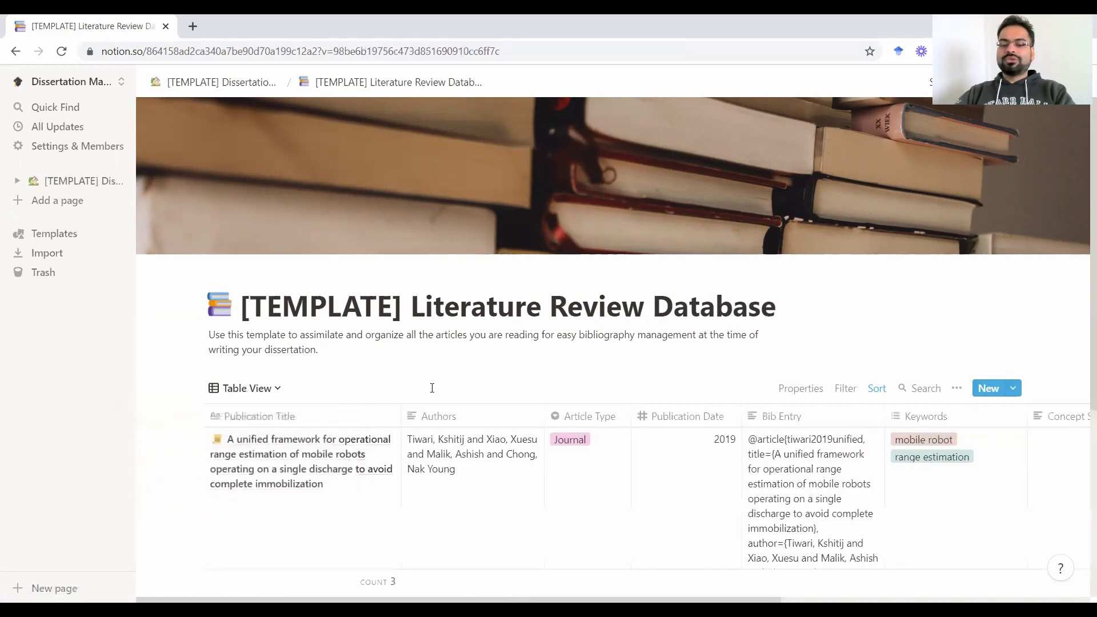
scroll(429, 389, "down", 3)
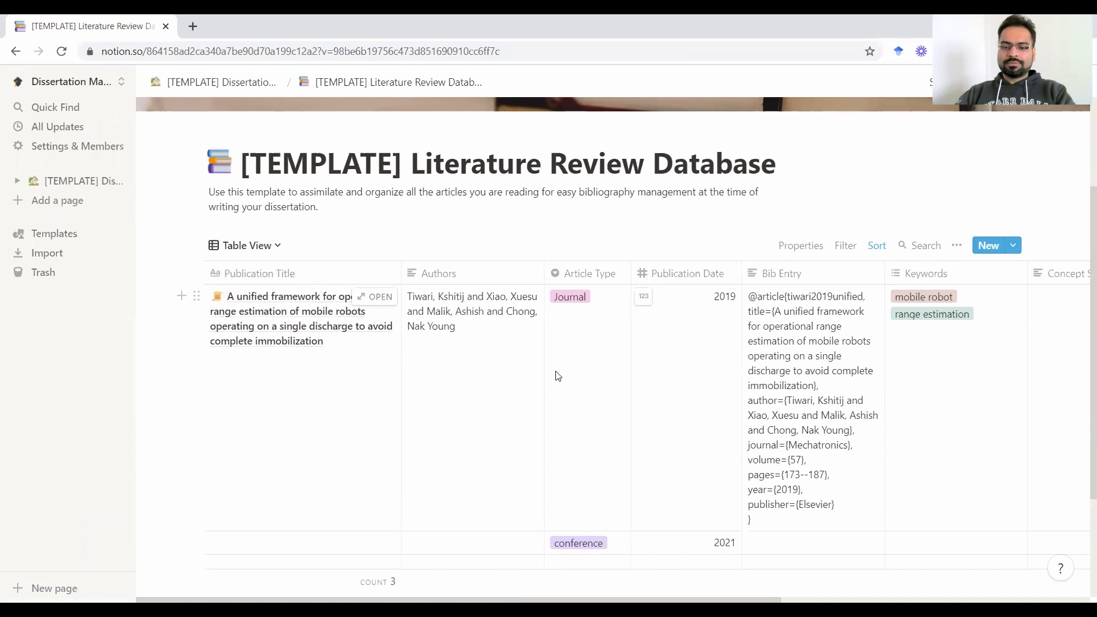
Step: Preview the first article down to its Reader's Notes, then close the preview
left_click(380, 299)
scroll(633, 281, "down", 5)
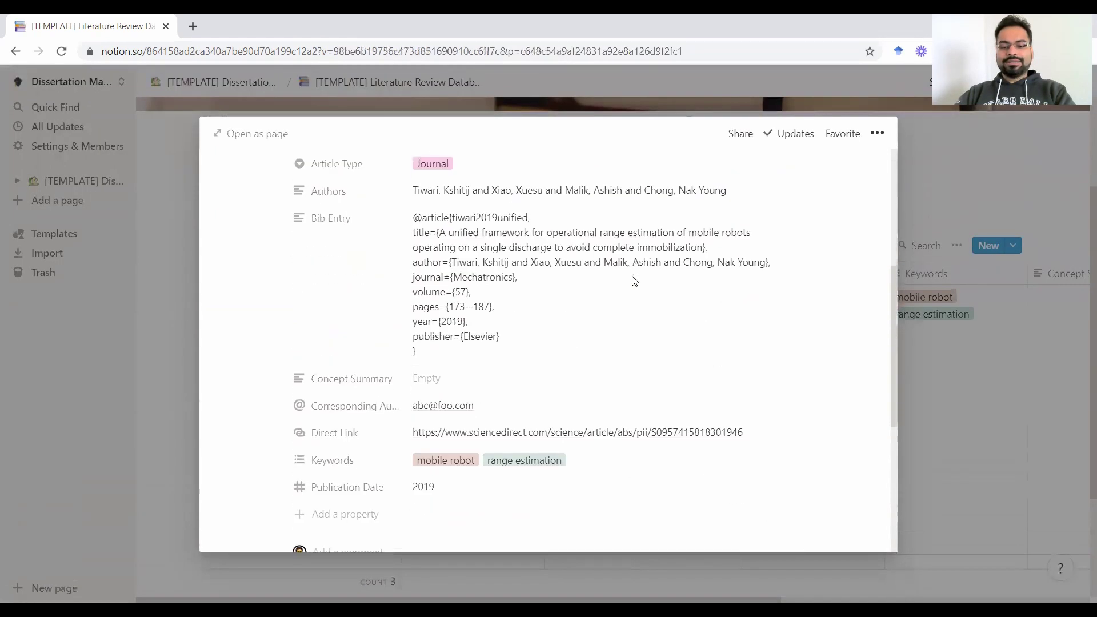
scroll(633, 281, "down", 6)
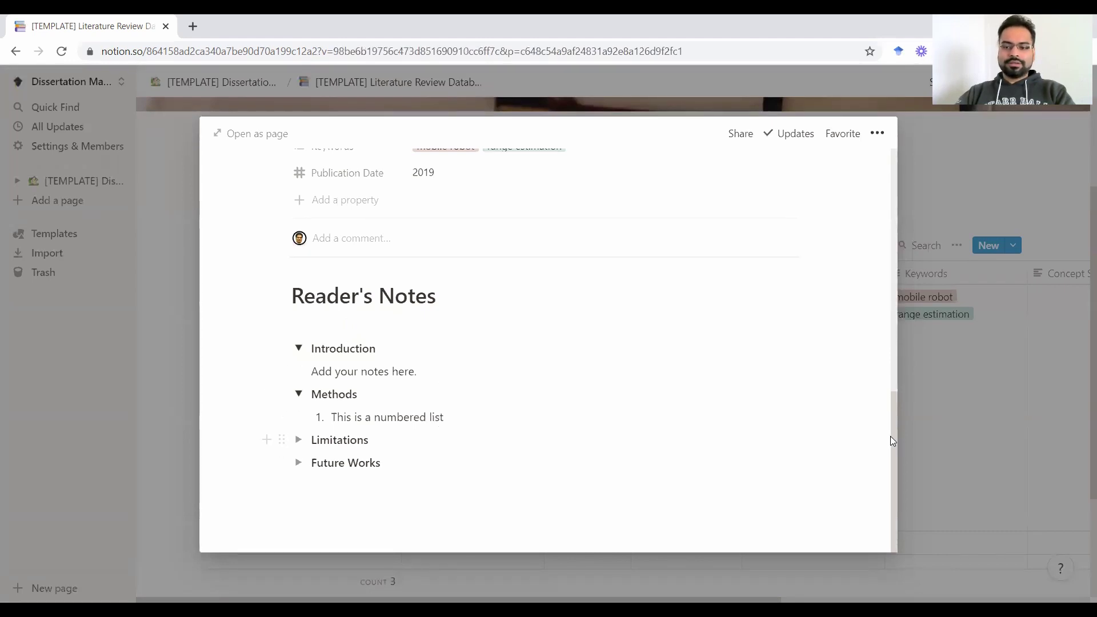
left_click(985, 423)
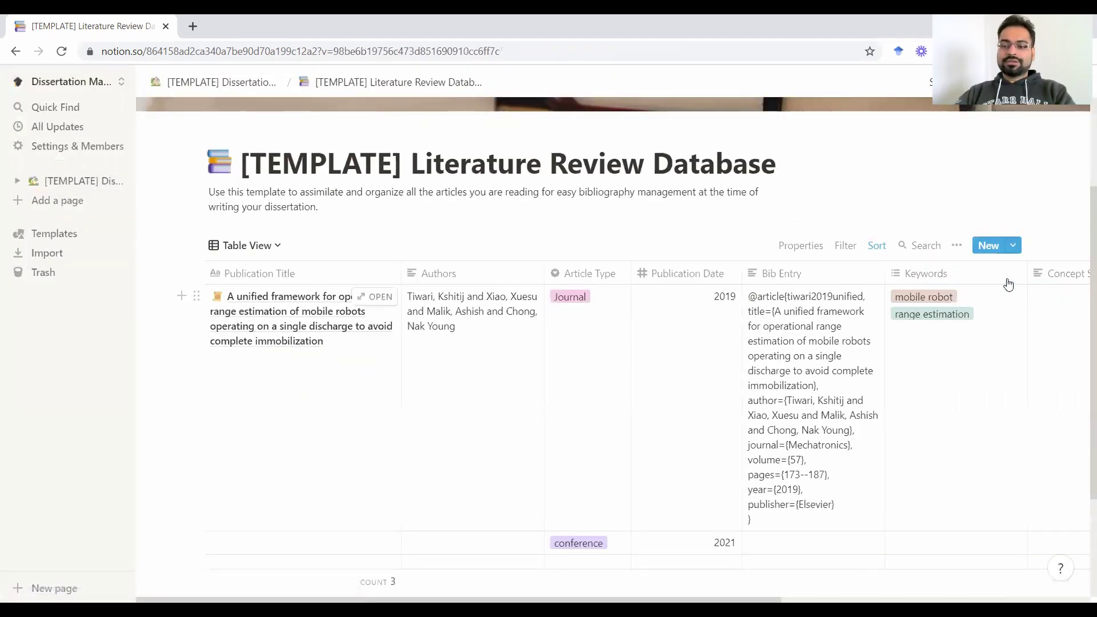
left_click(1059, 273)
left_click(983, 353)
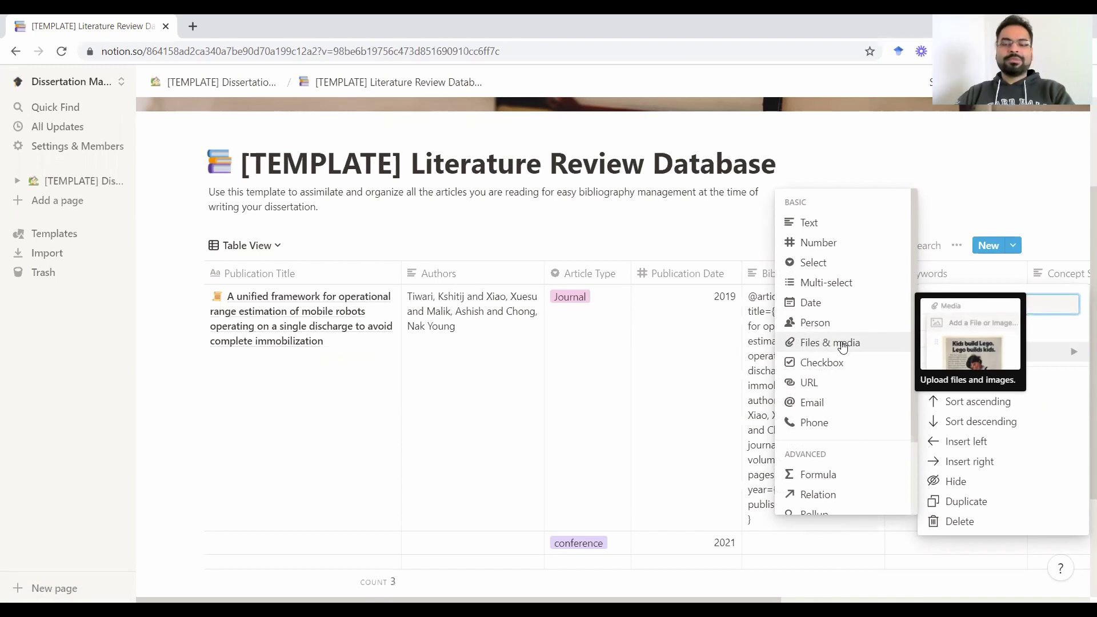
left_click(660, 229)
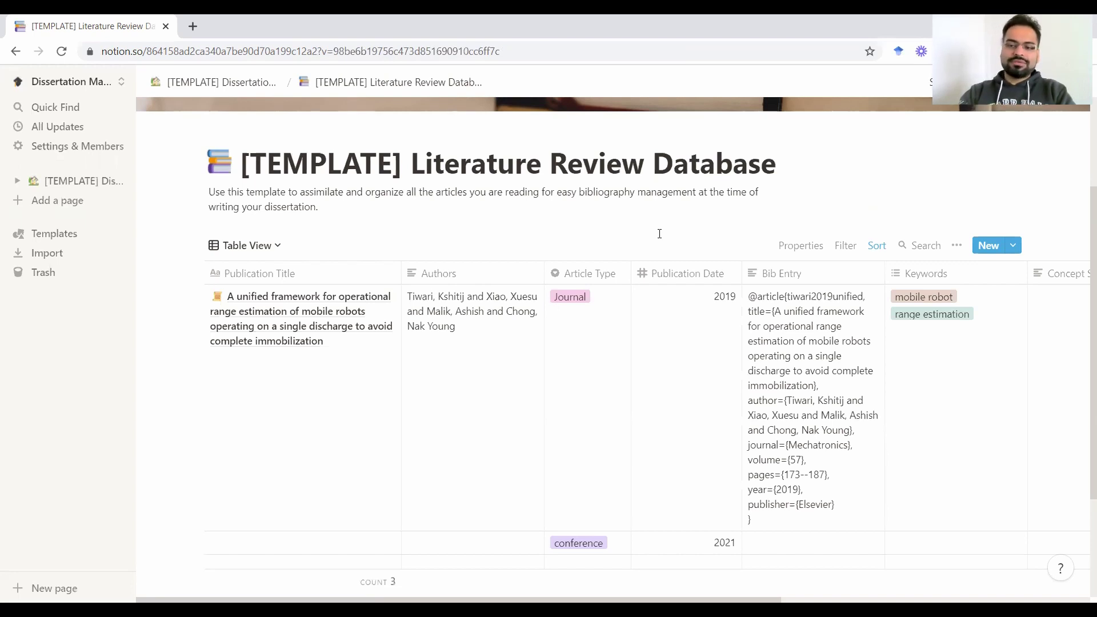
scroll(628, 320, "down", 1)
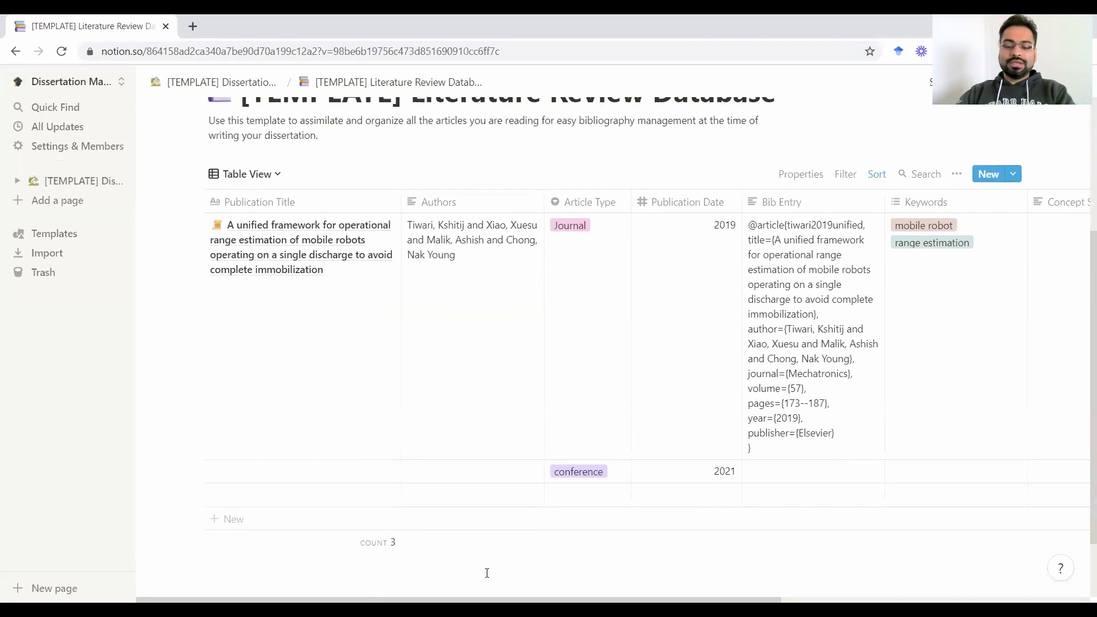
scroll(487, 572, "right", 5)
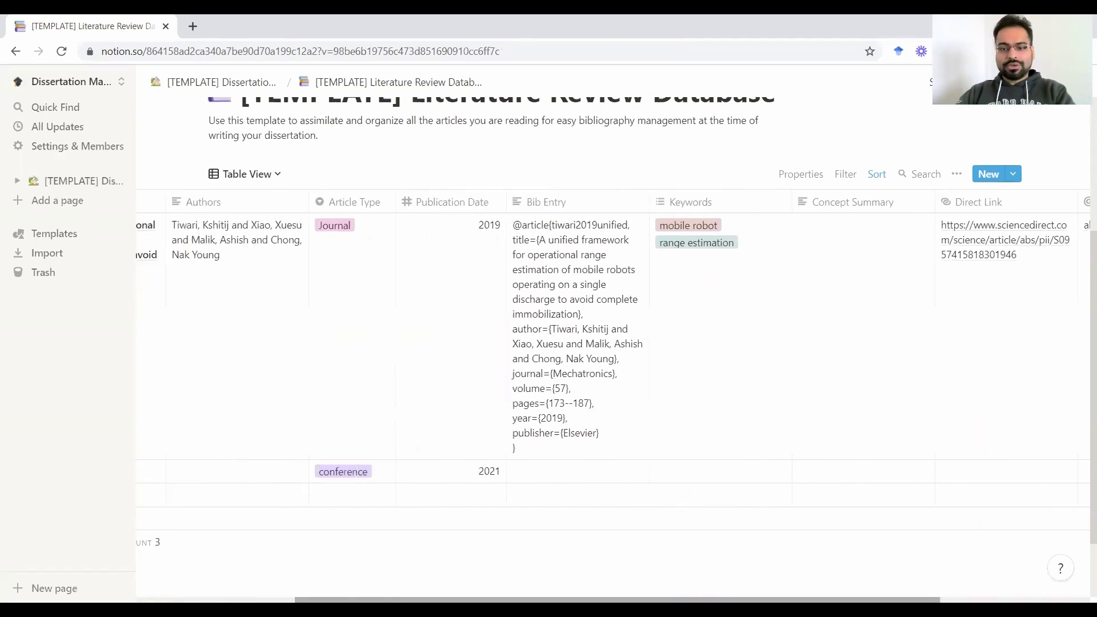
scroll(428, 581, "left", 5)
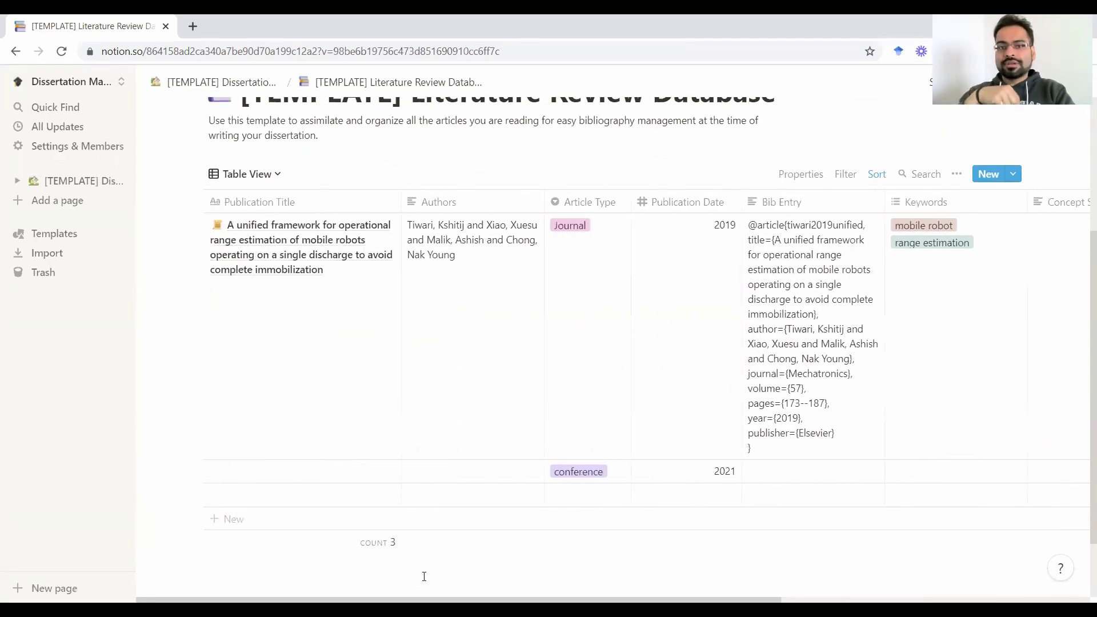